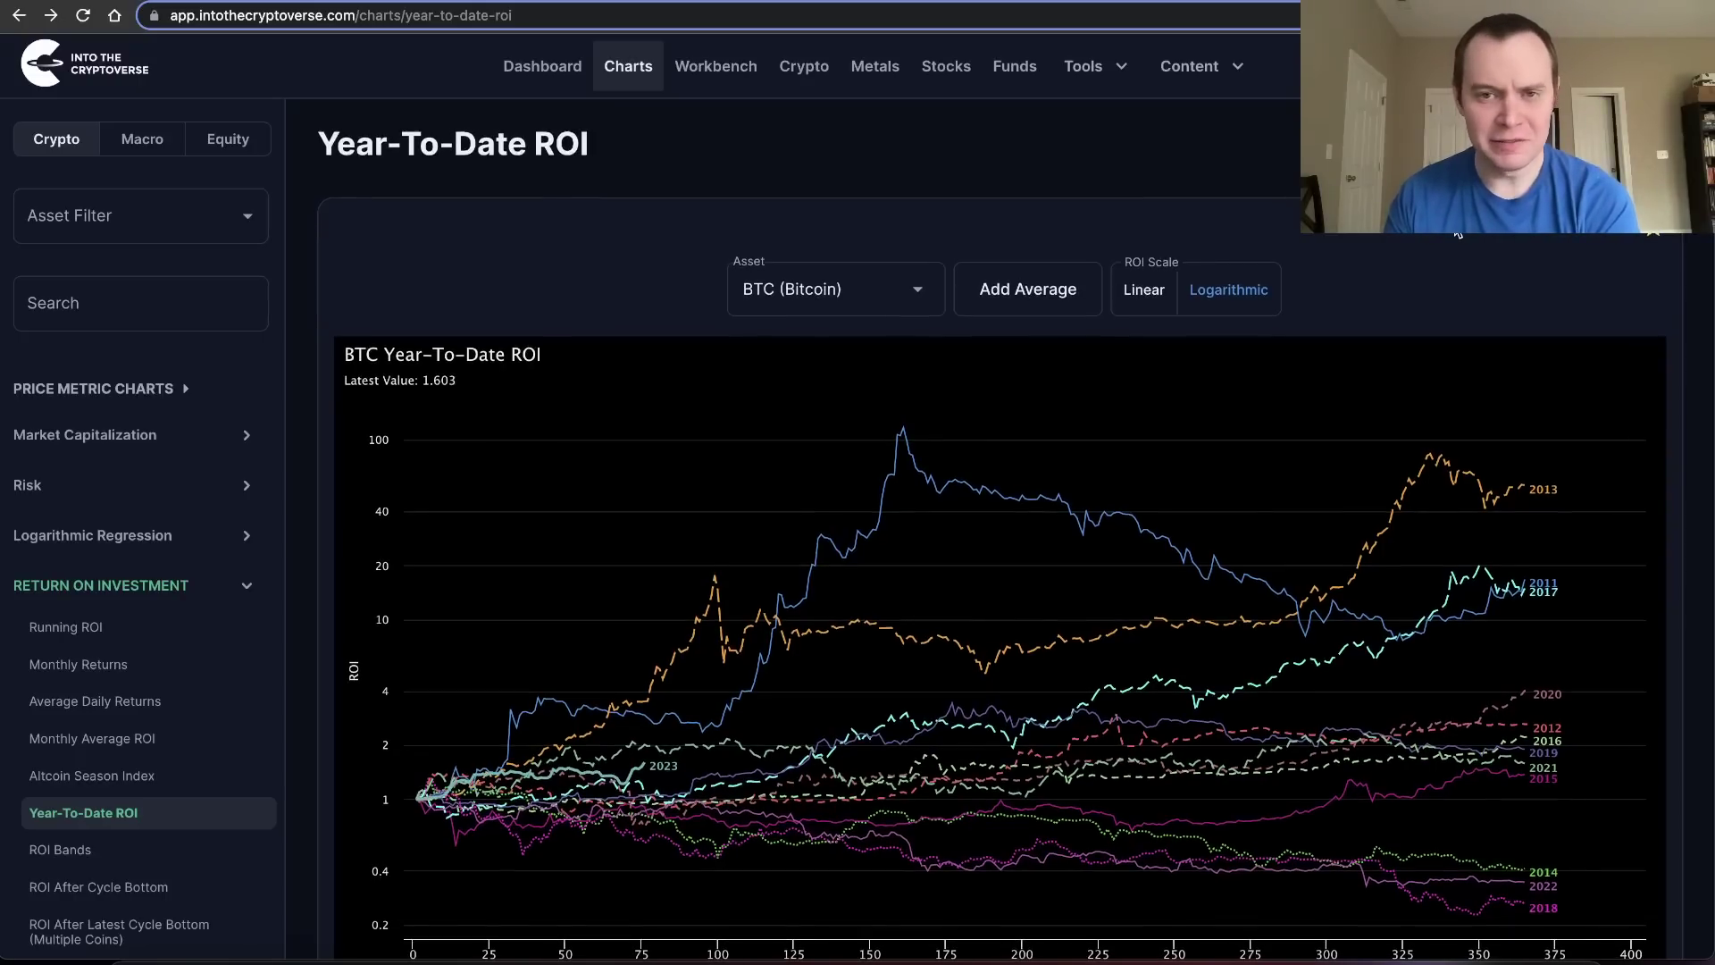
- Hide all year lines on the ROI chart, leaving only 2014 and 2018 visible
scroll(1458, 234, down, 1)
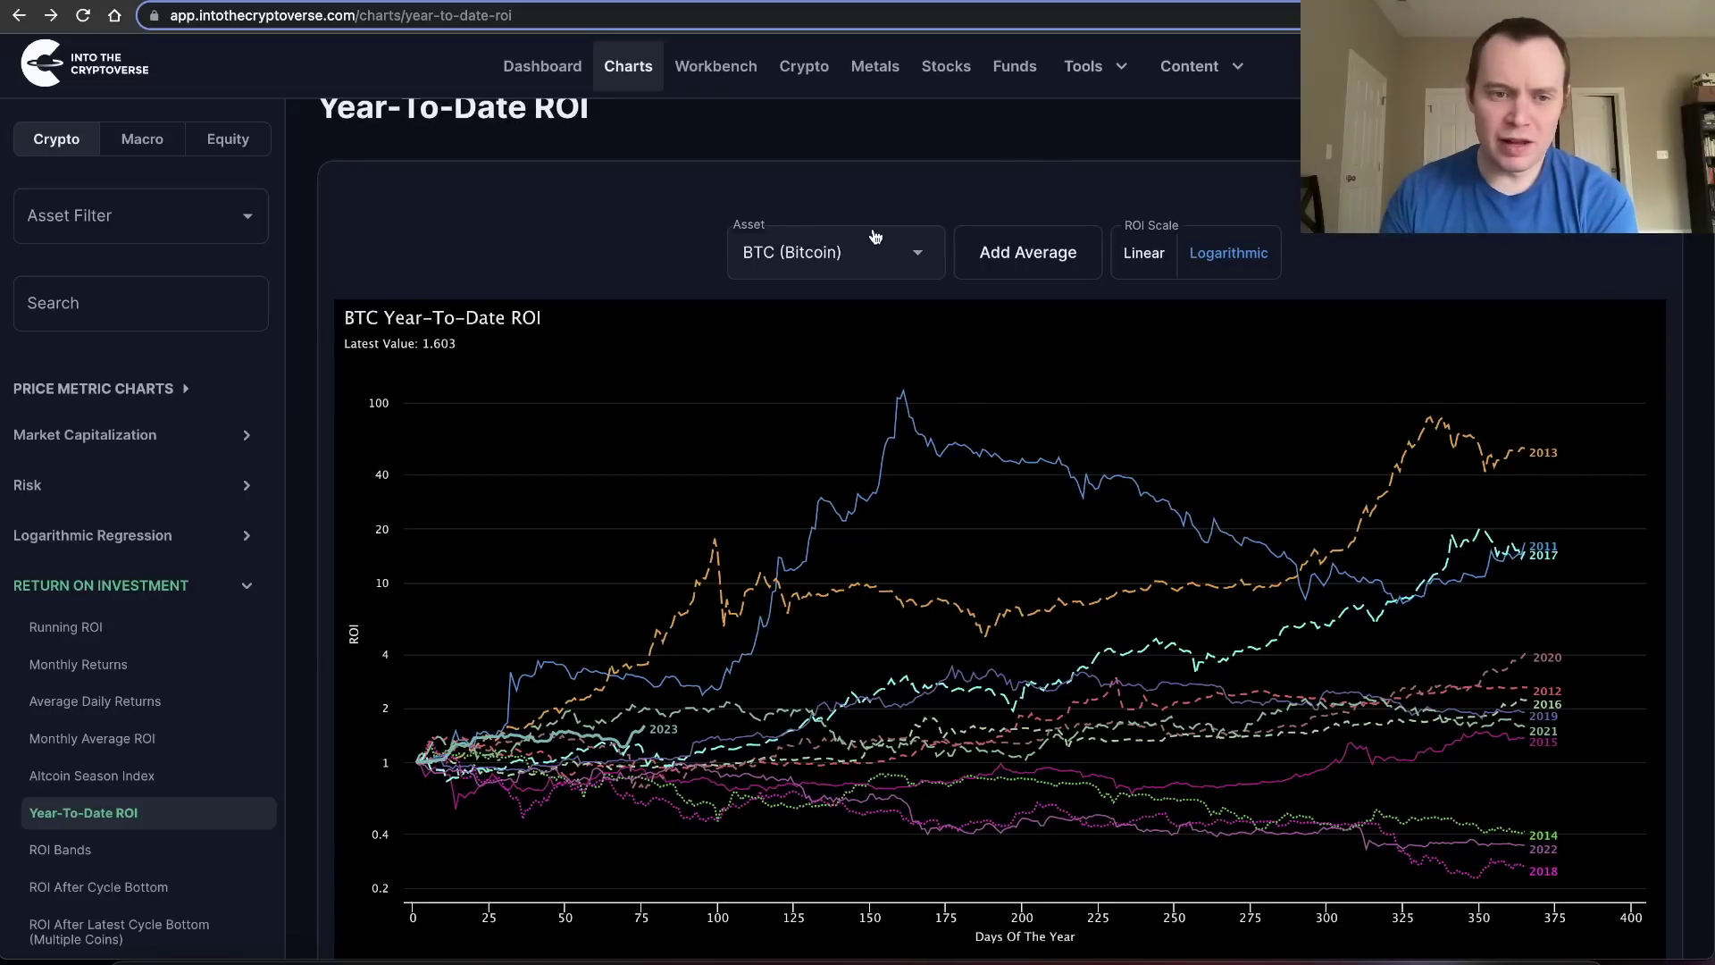
scroll(819, 257, down, 2)
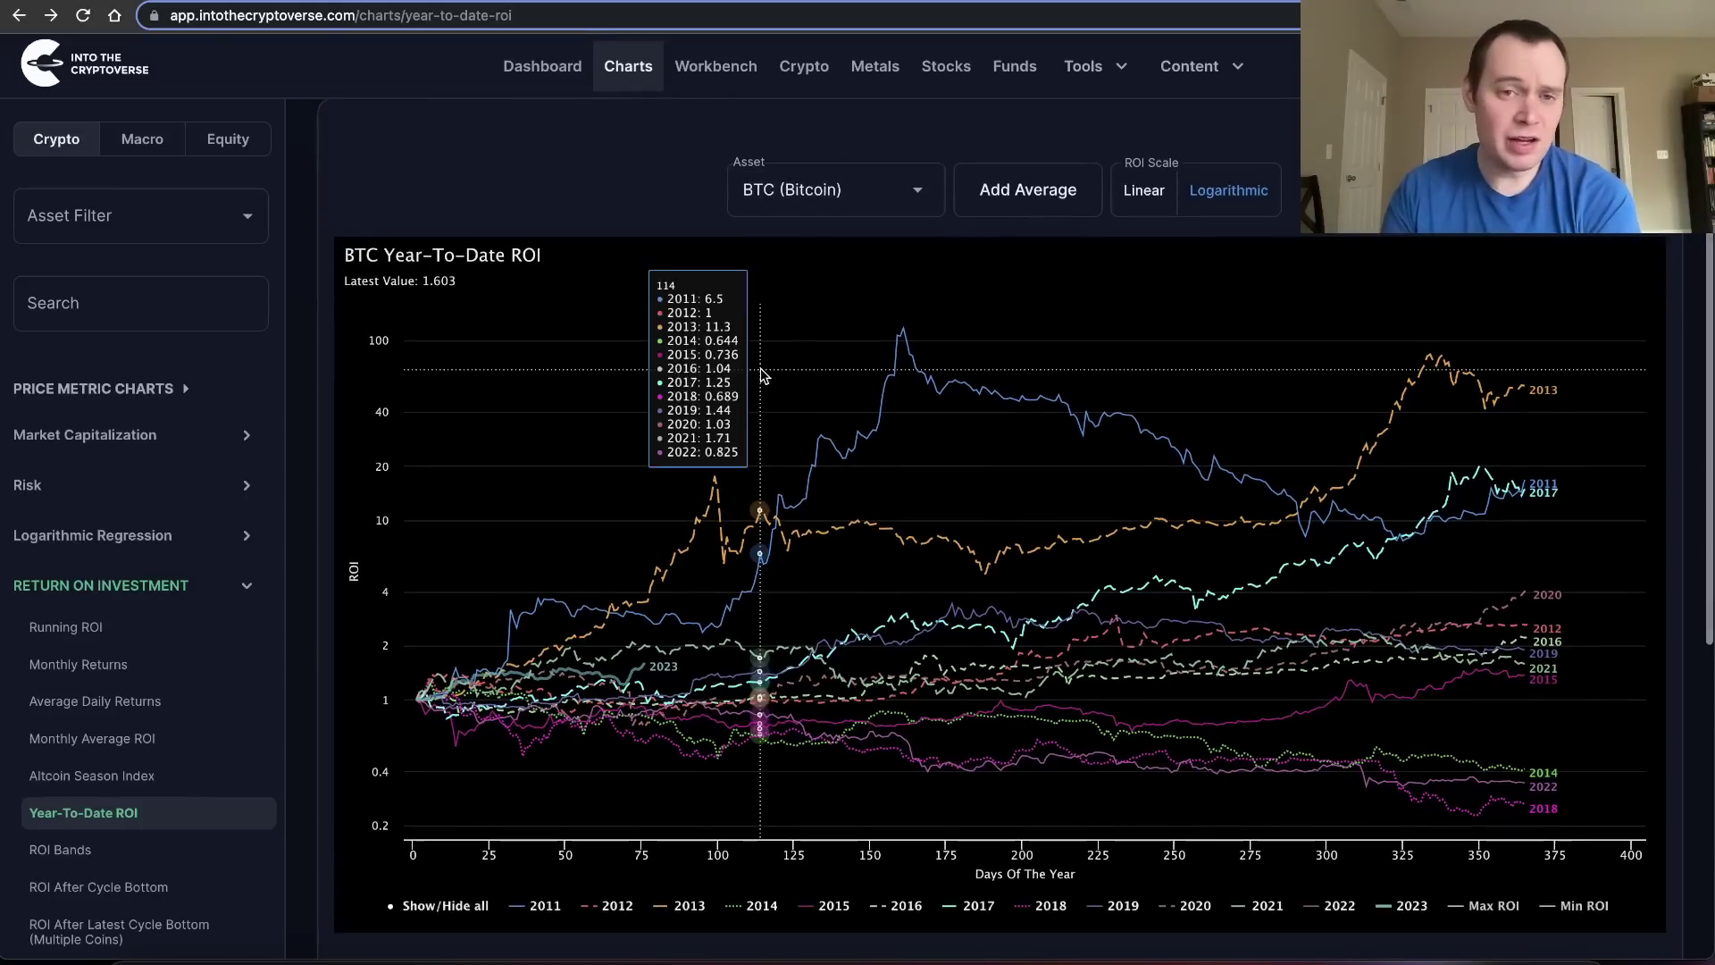
scroll(679, 554, down, 1)
click(474, 888)
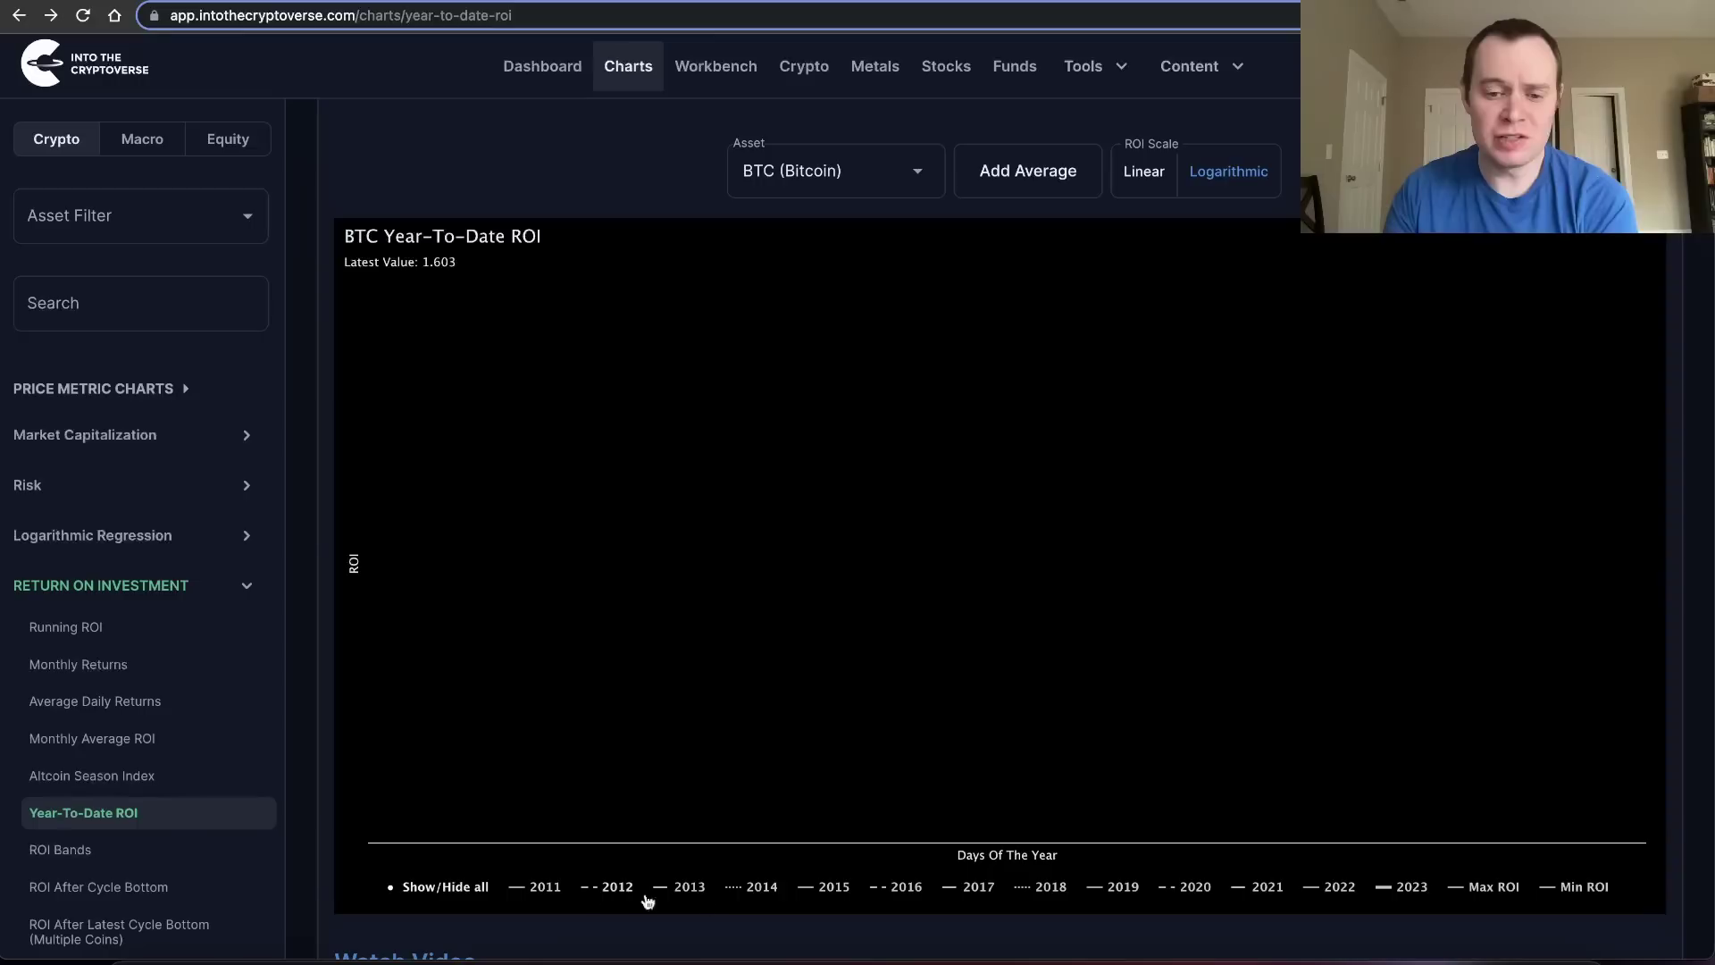
click(766, 889)
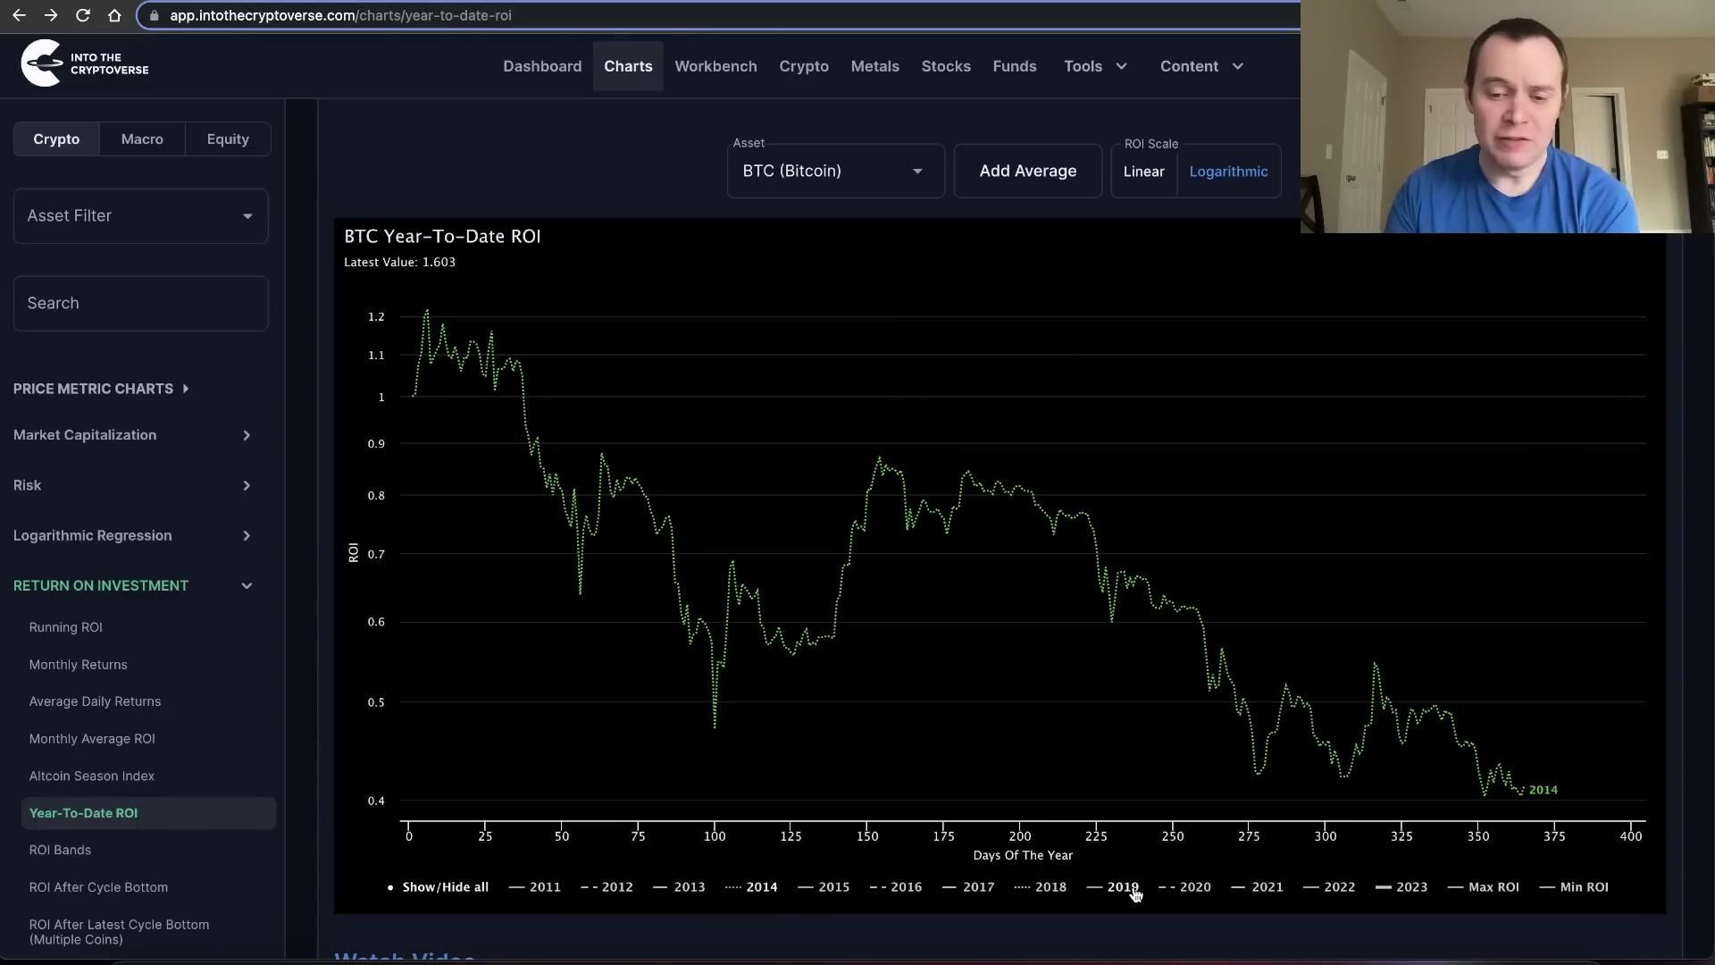
click(1053, 889)
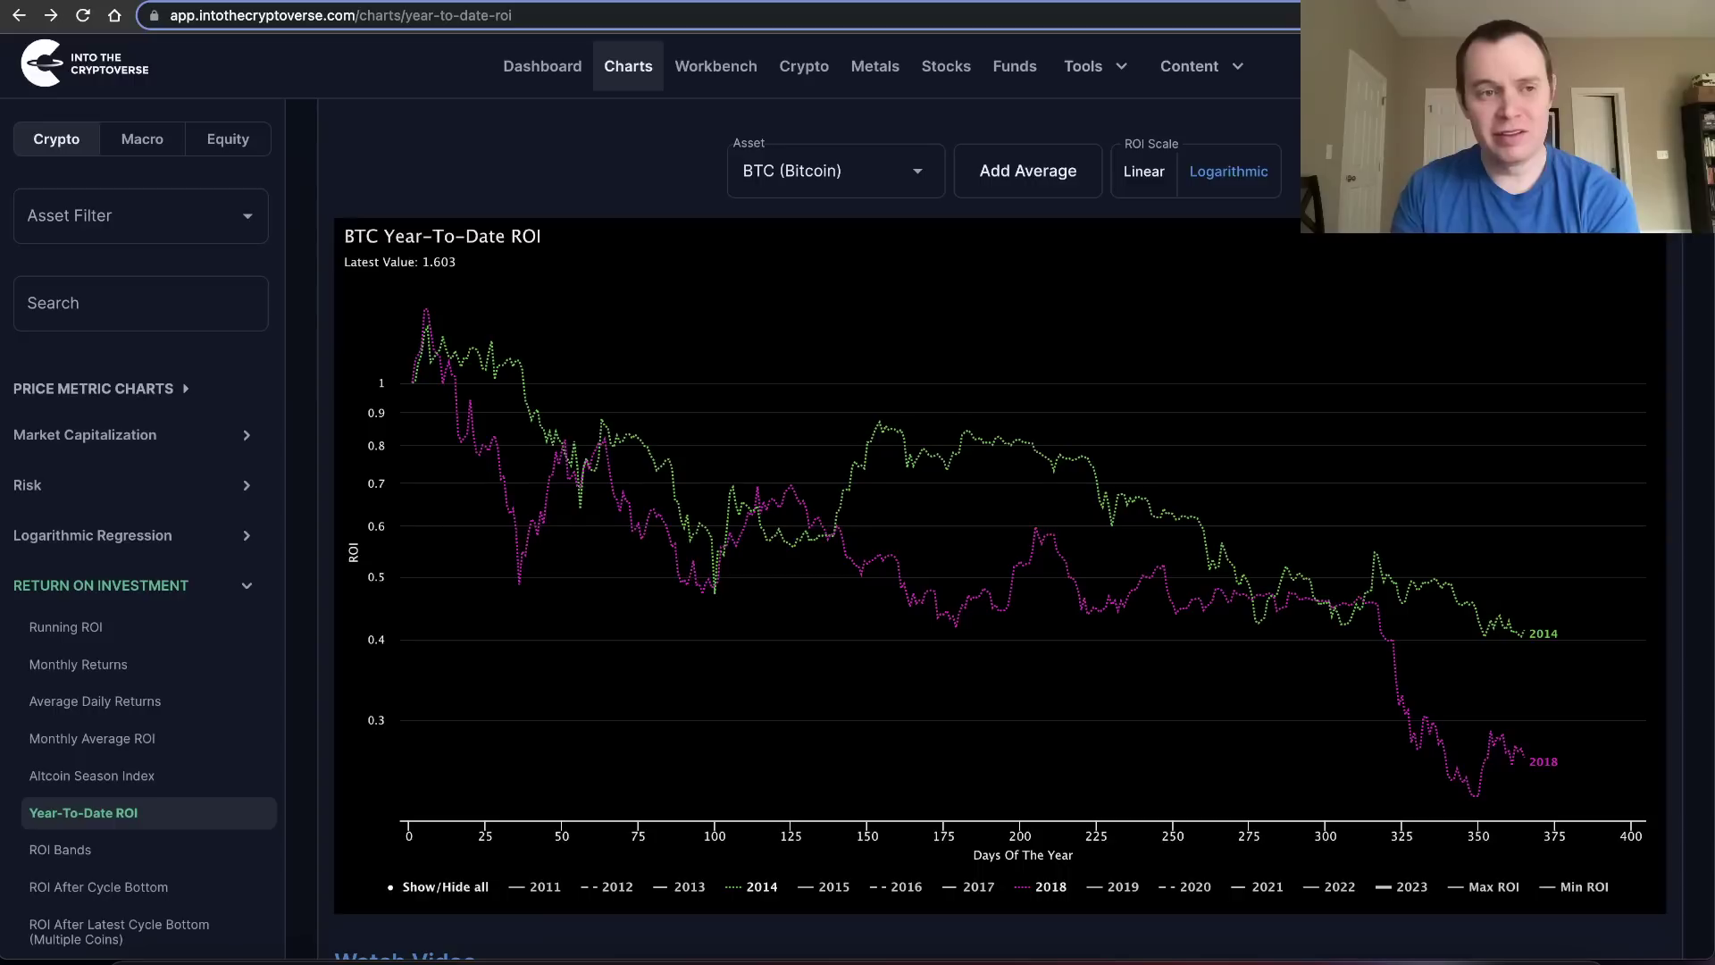
- Add an avg(2014,2018) average series, then hide the 2014 and 2018 lines
click(1040, 187)
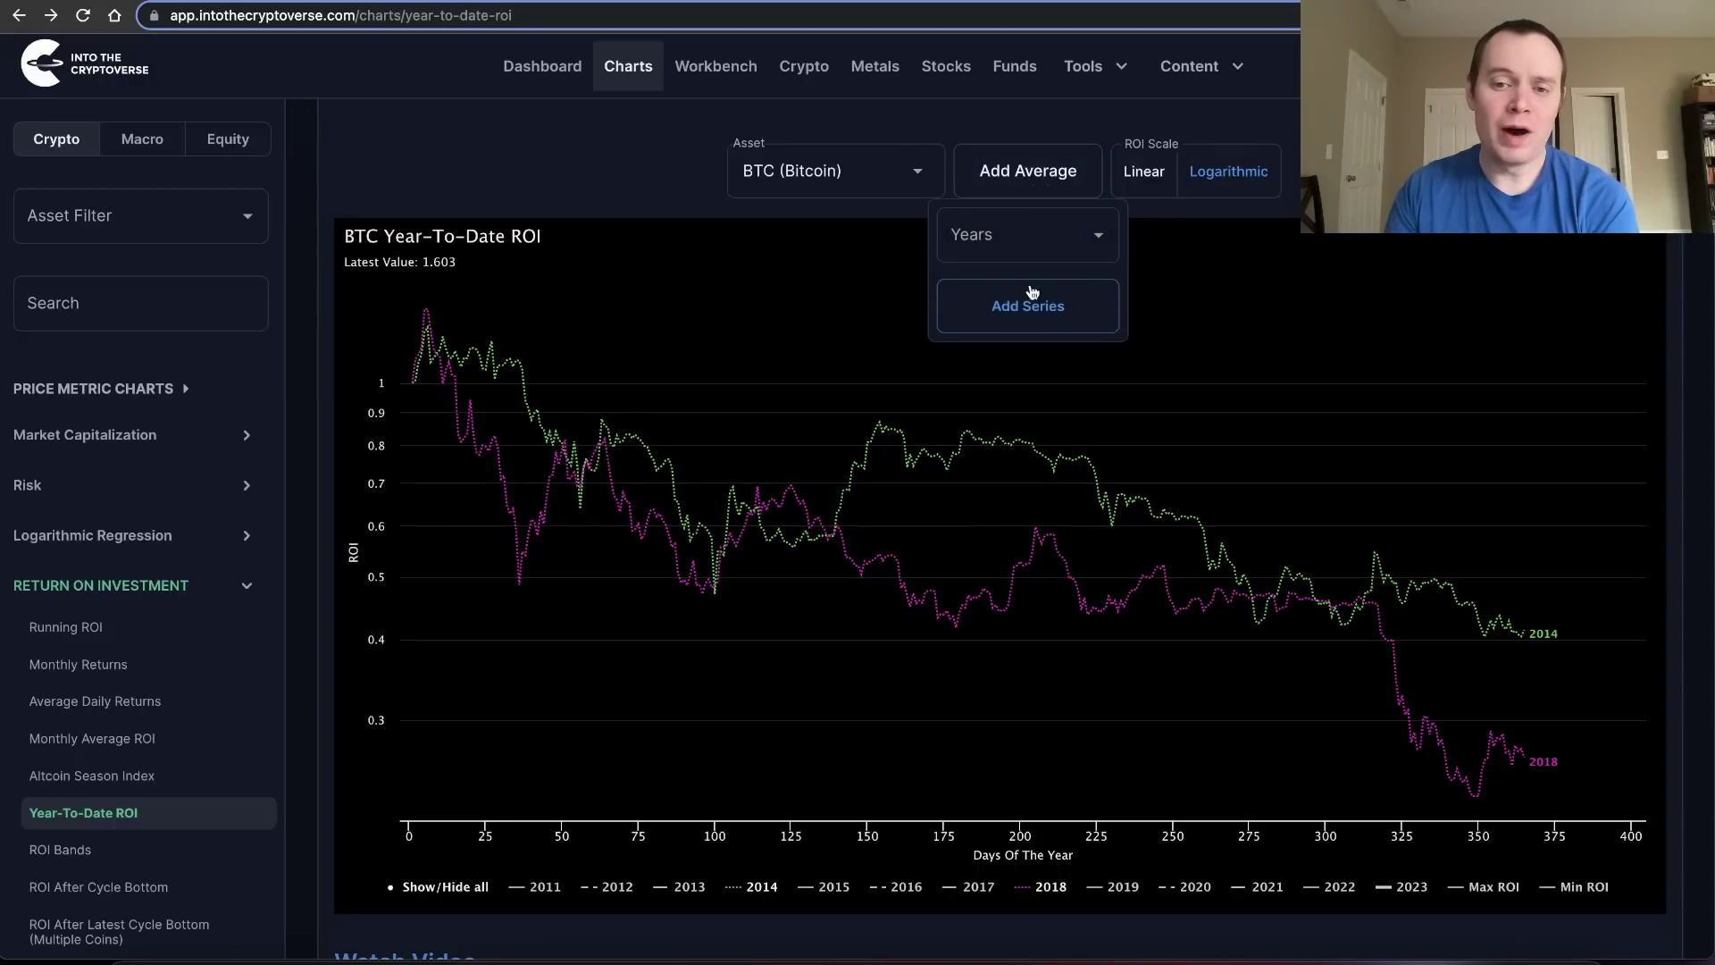
click(1005, 239)
click(990, 402)
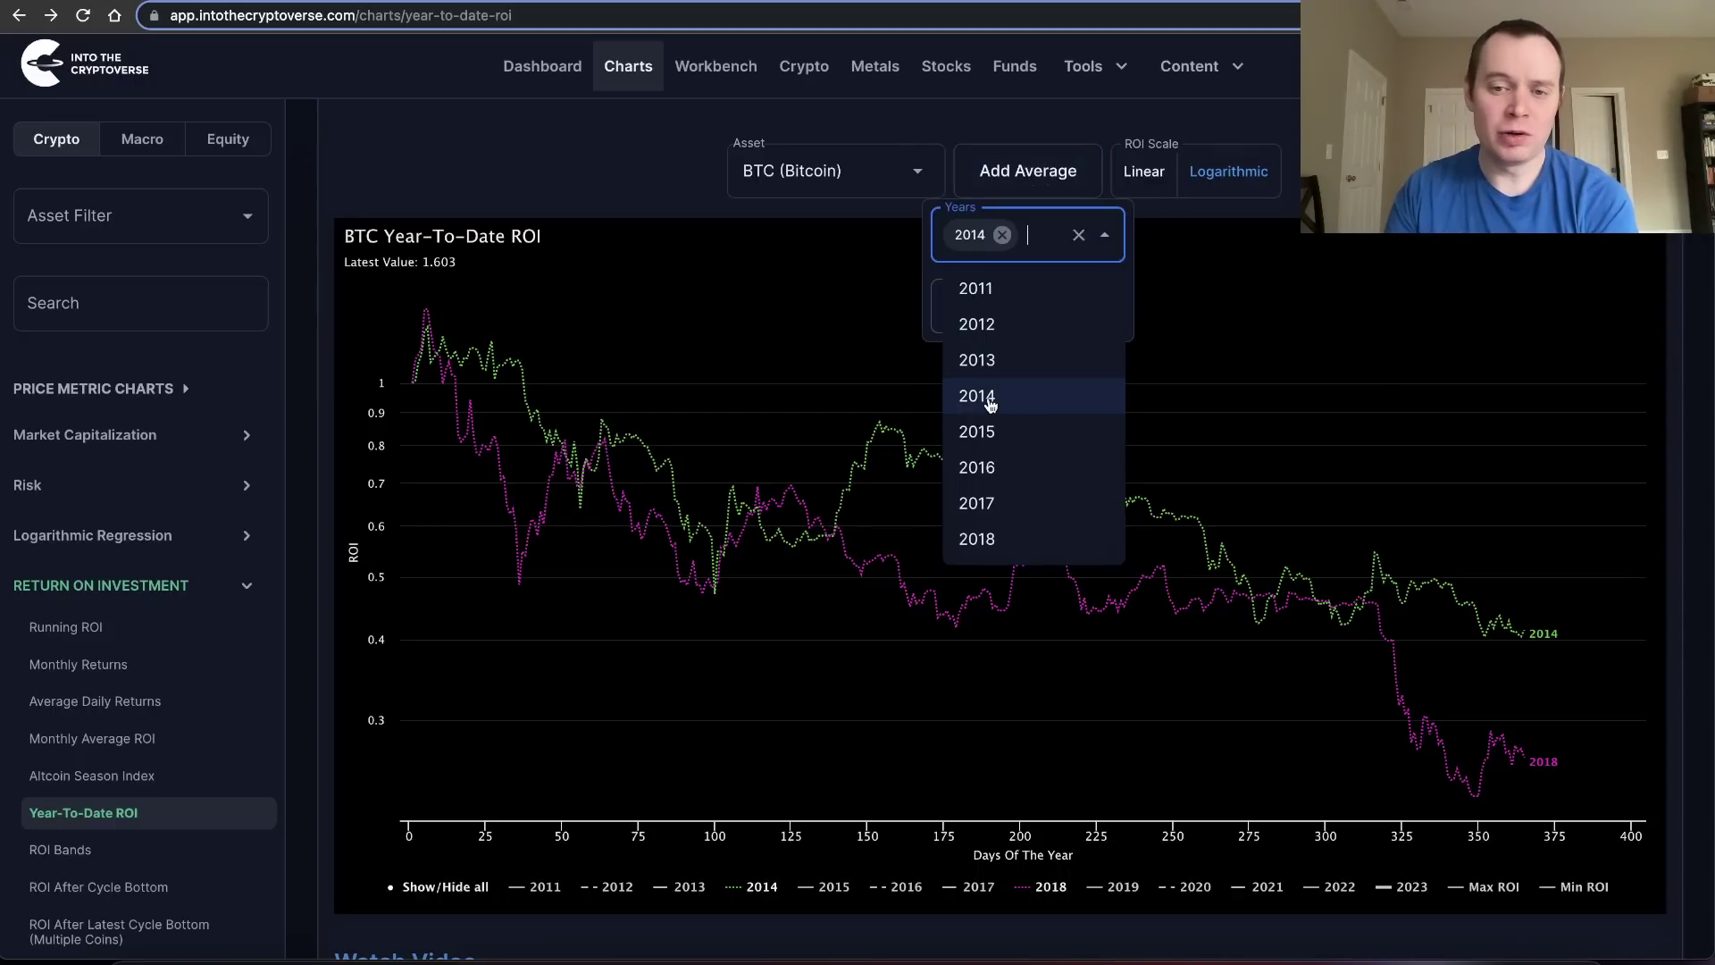
click(983, 536)
click(943, 308)
click(972, 312)
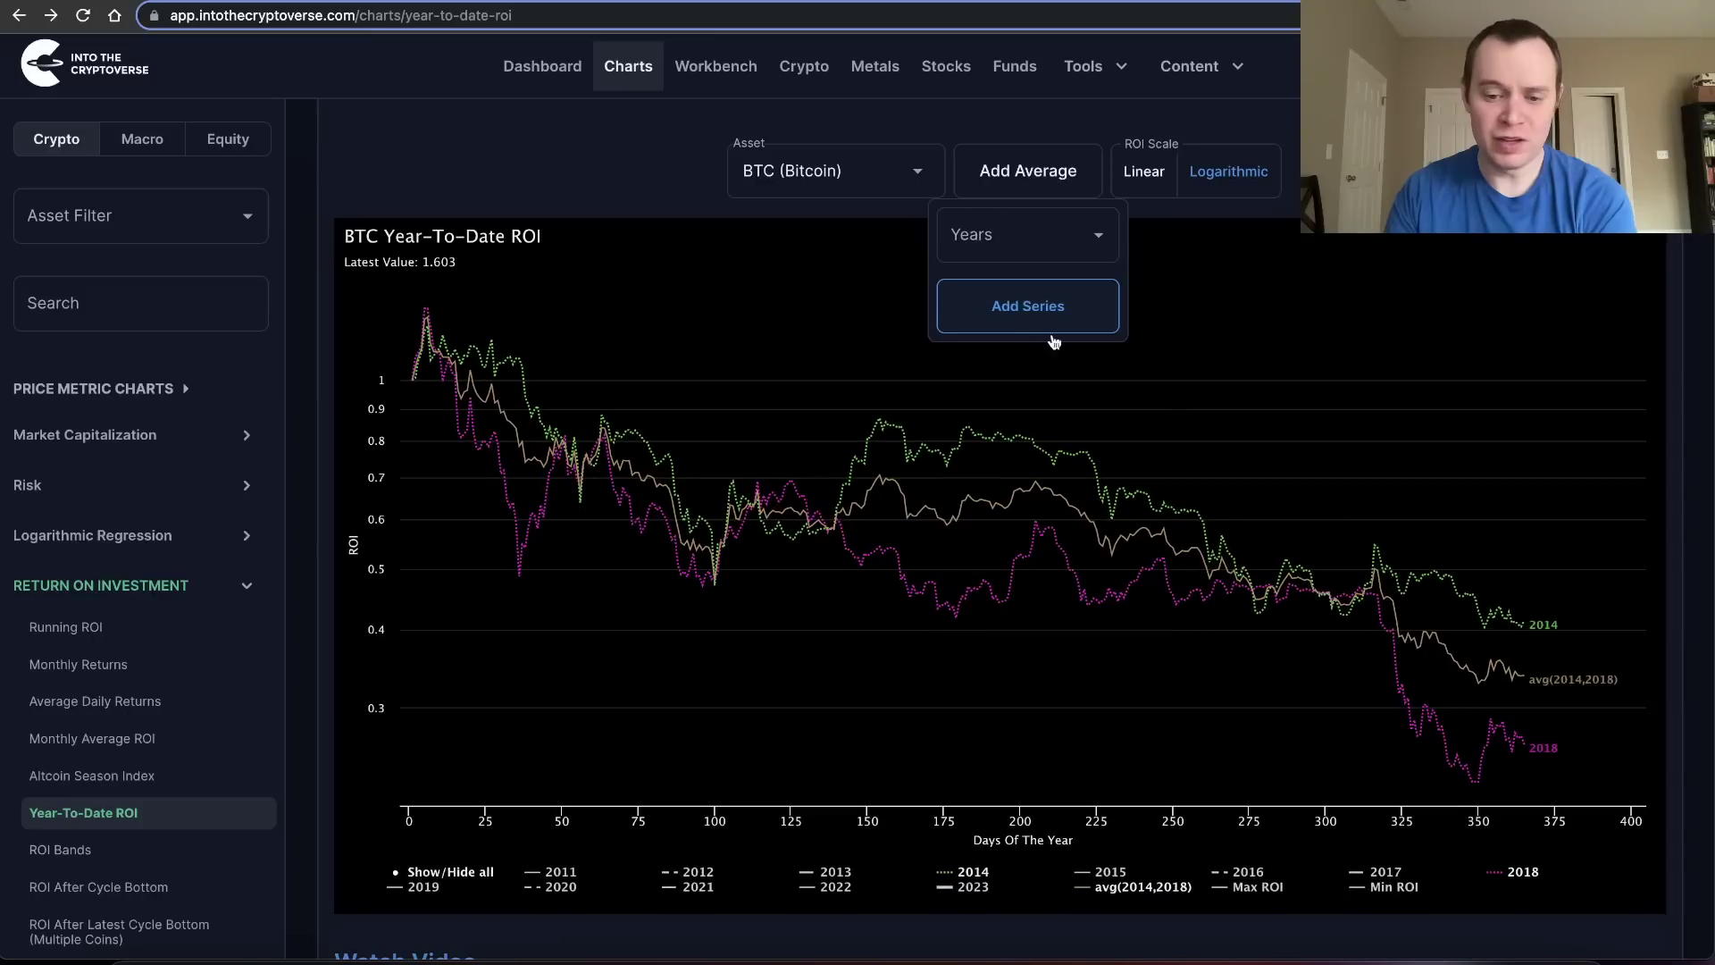
click(978, 876)
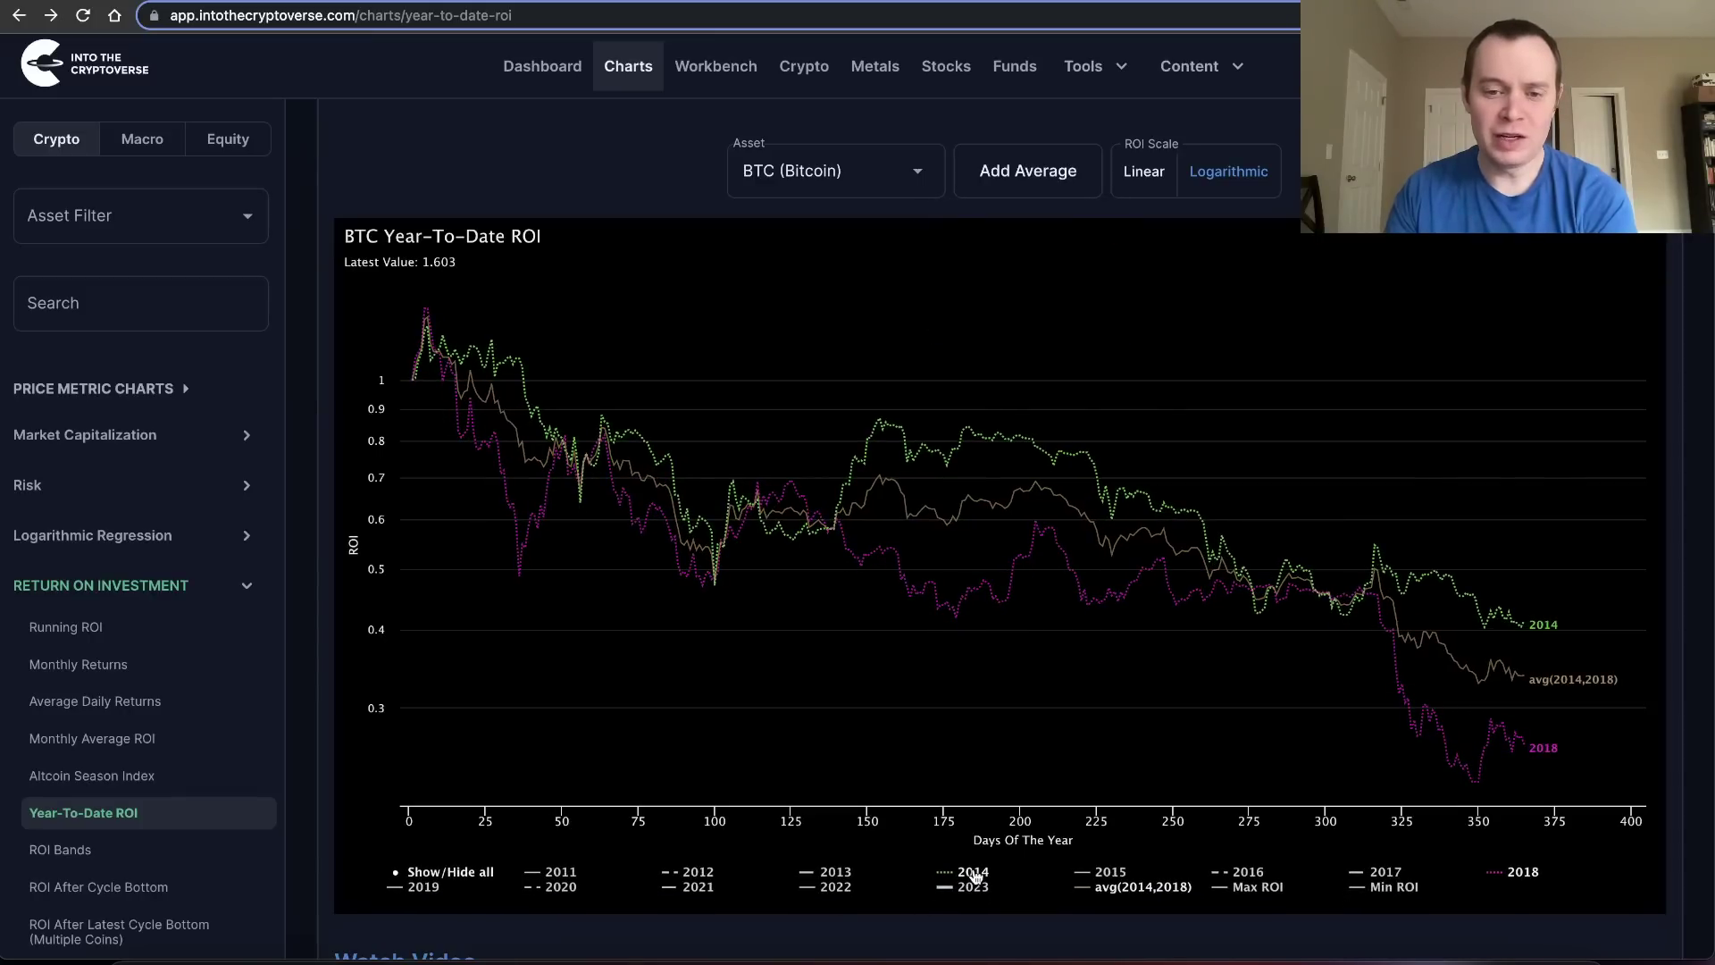
click(974, 873)
click(1519, 874)
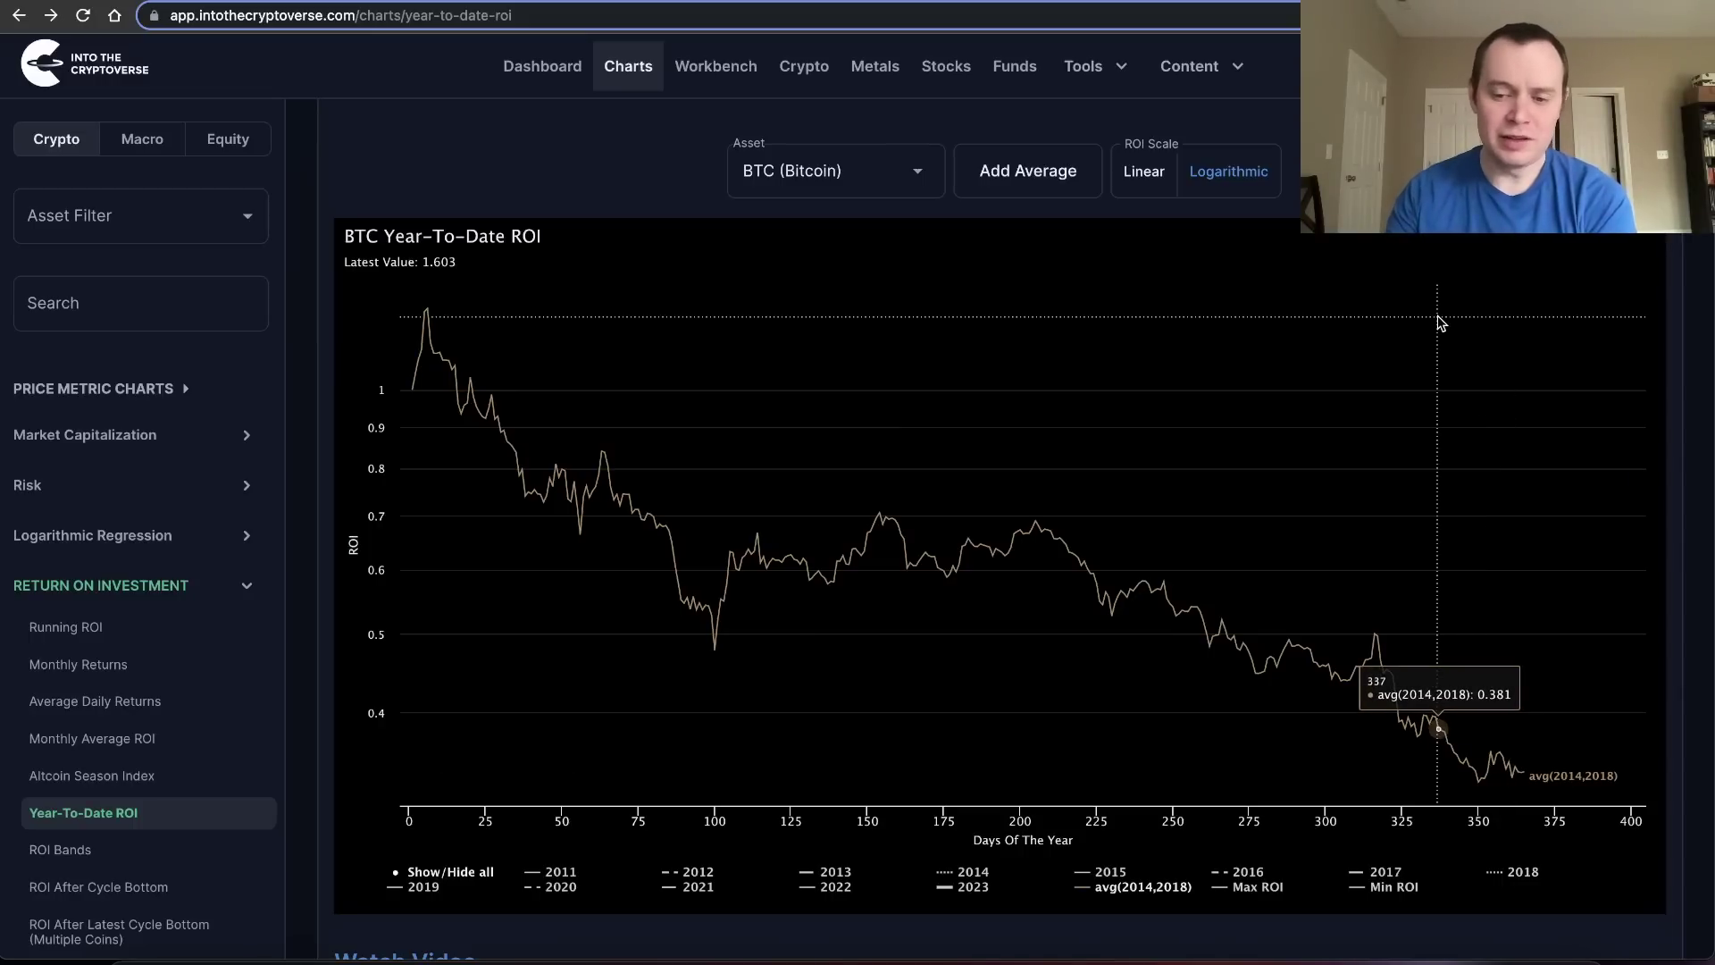
- Show the 2022 line beside avg(2014,2018), then hide both lines
scroll(1137, 689, down, 1)
click(845, 873)
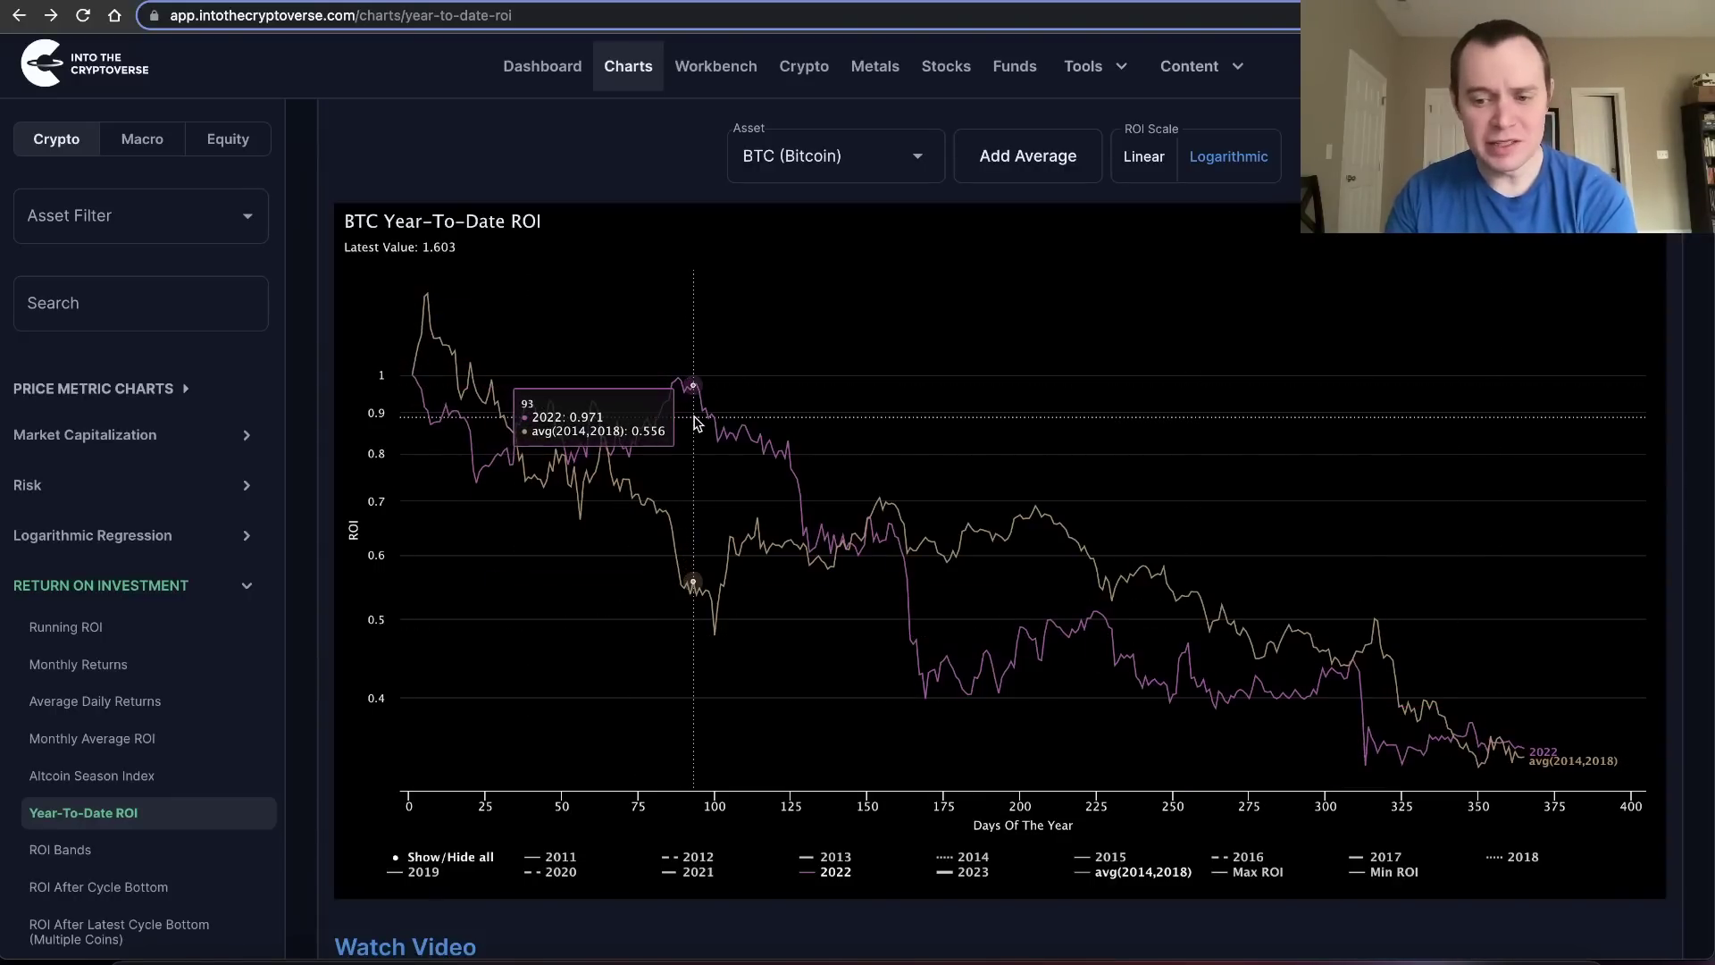
click(1161, 872)
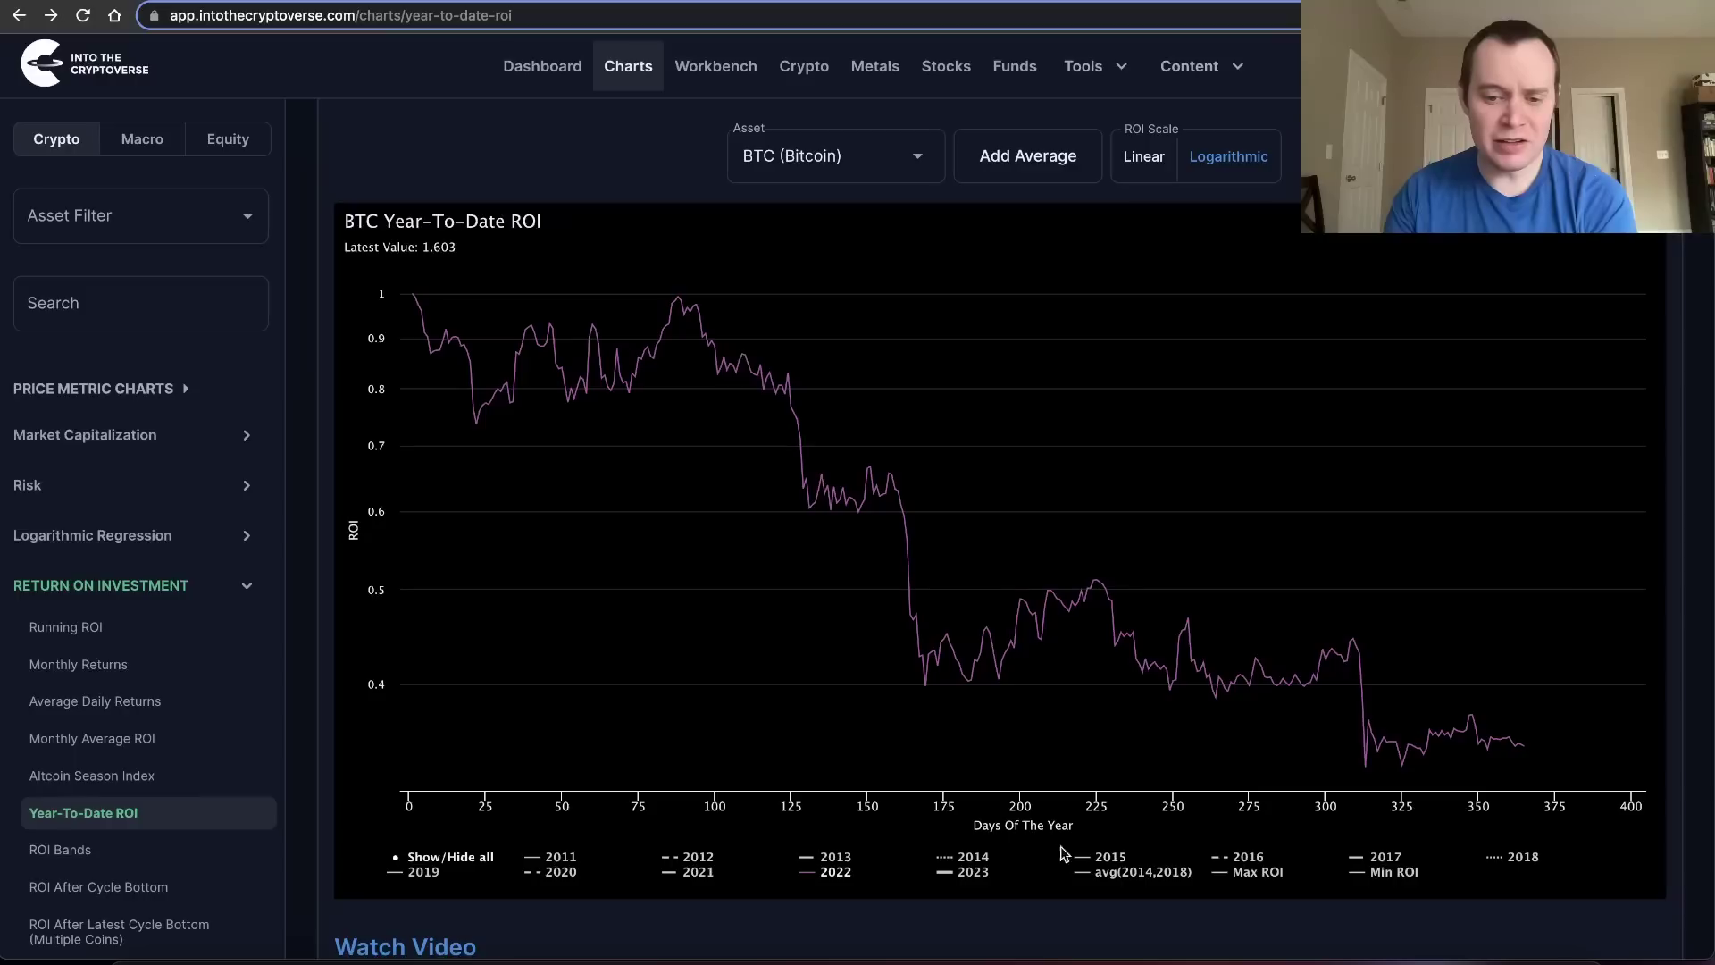
click(839, 881)
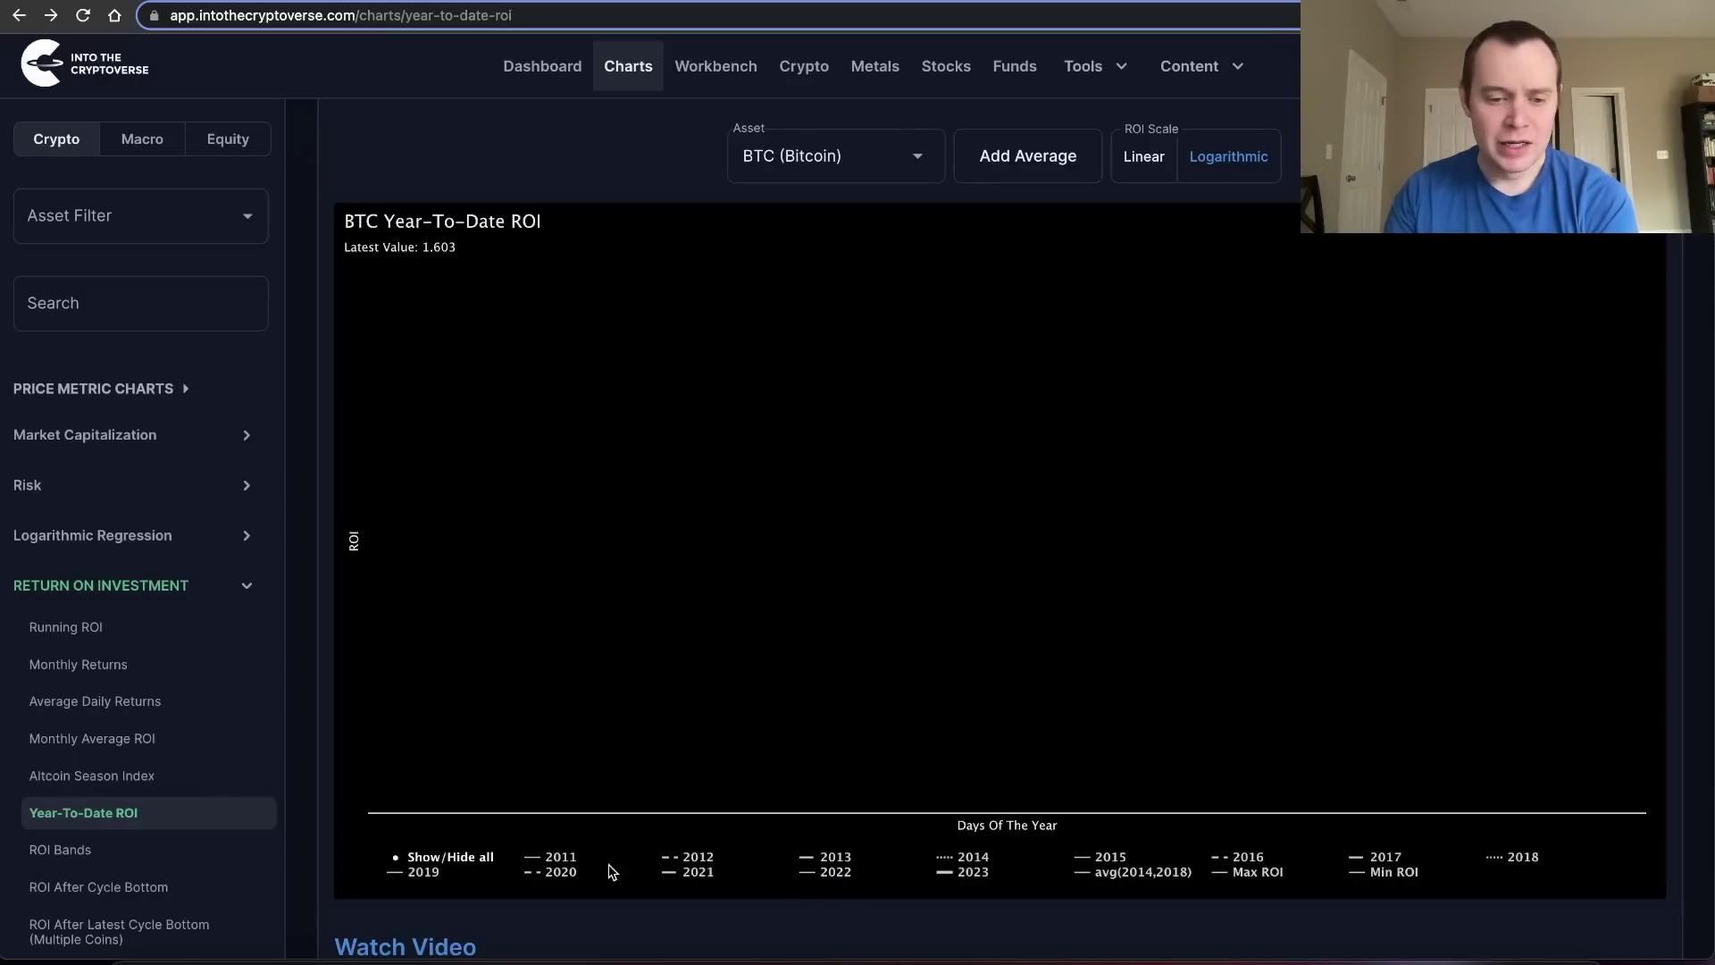
- Show 2015 and 2019, add an avg(2019,2015) series, then hide the 2015 line
click(1102, 860)
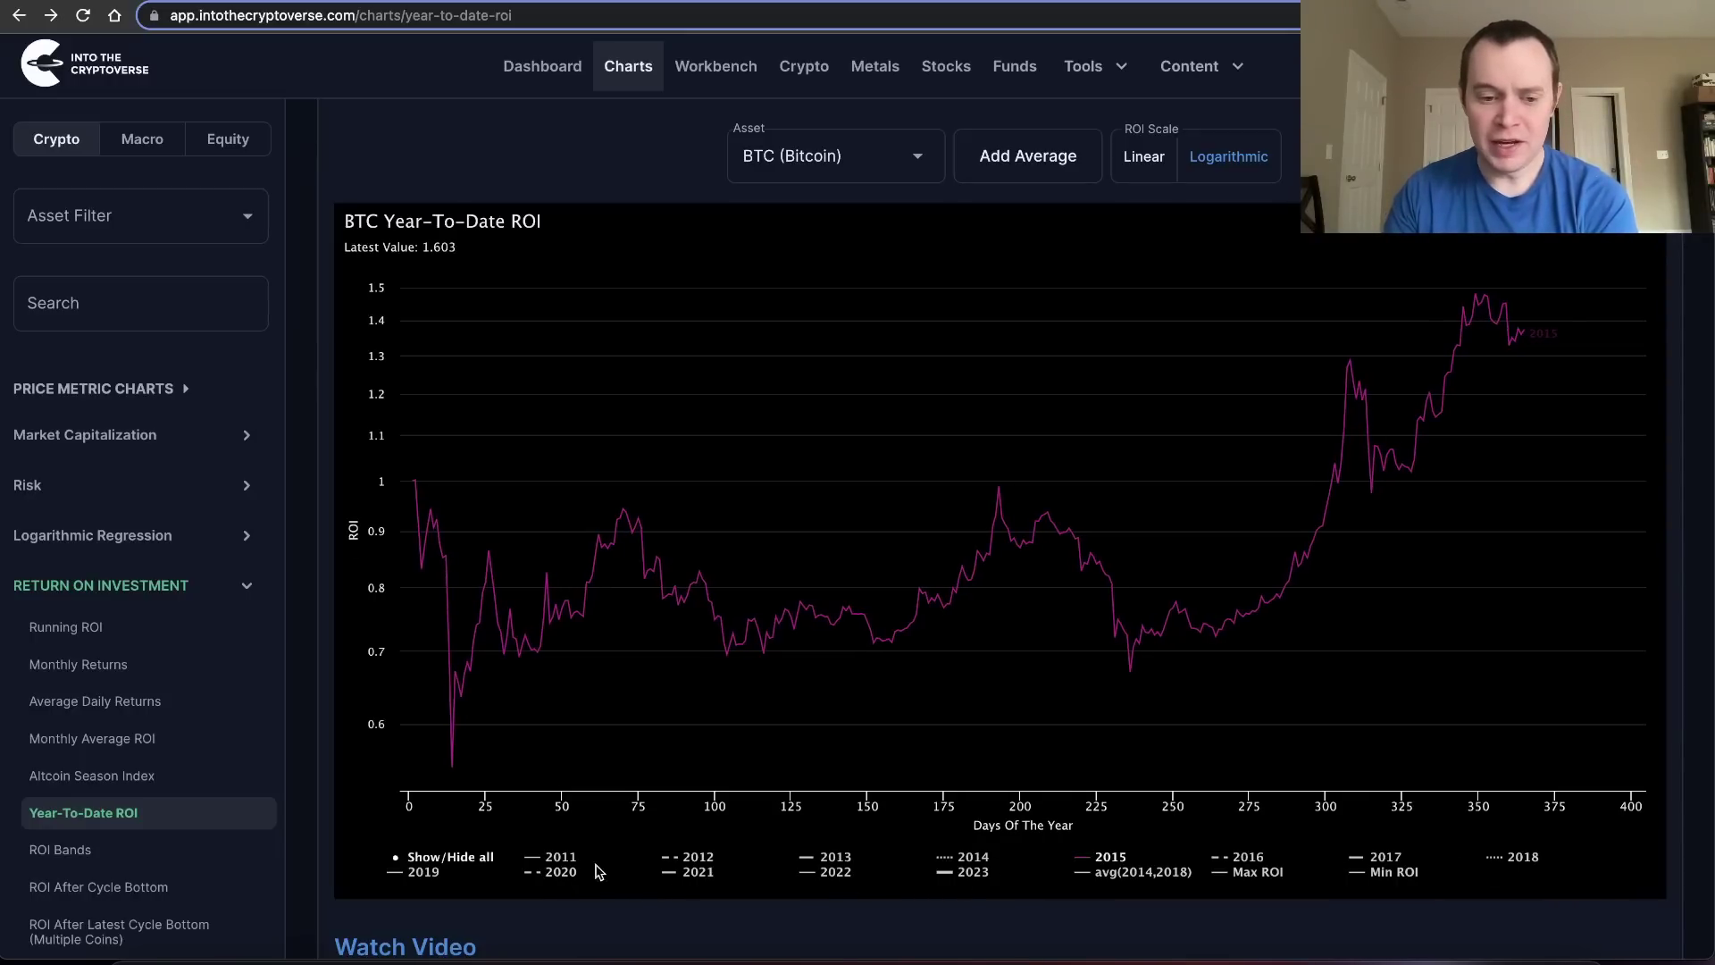
click(413, 873)
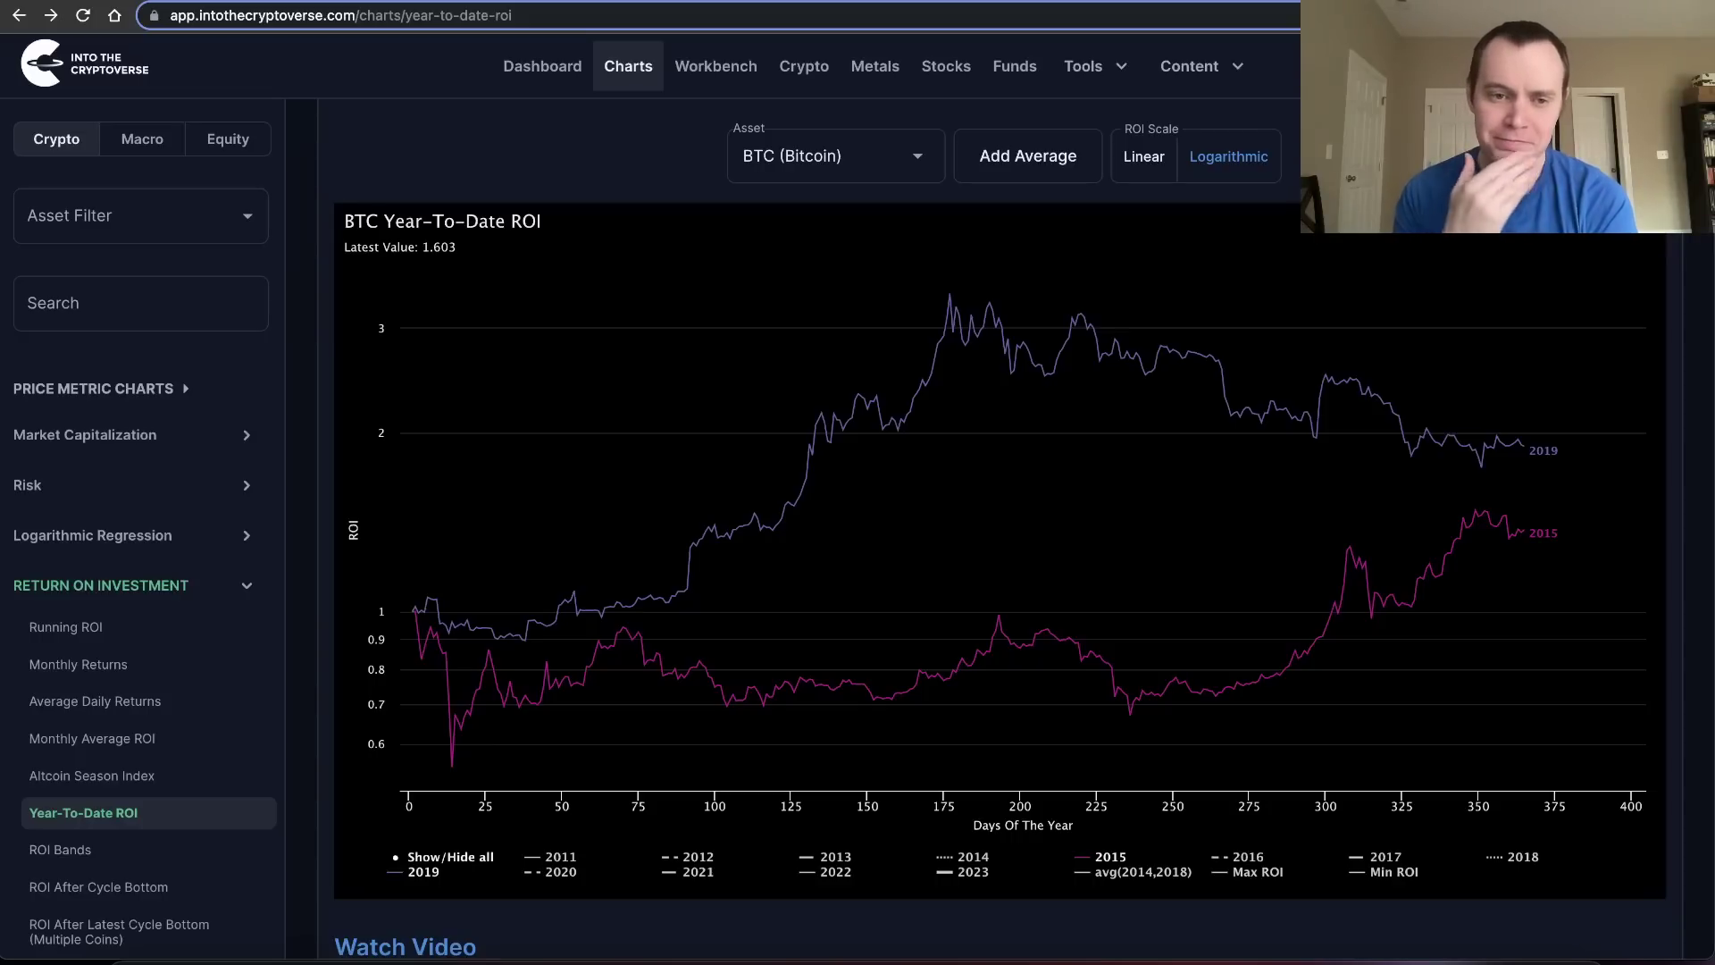
click(1014, 159)
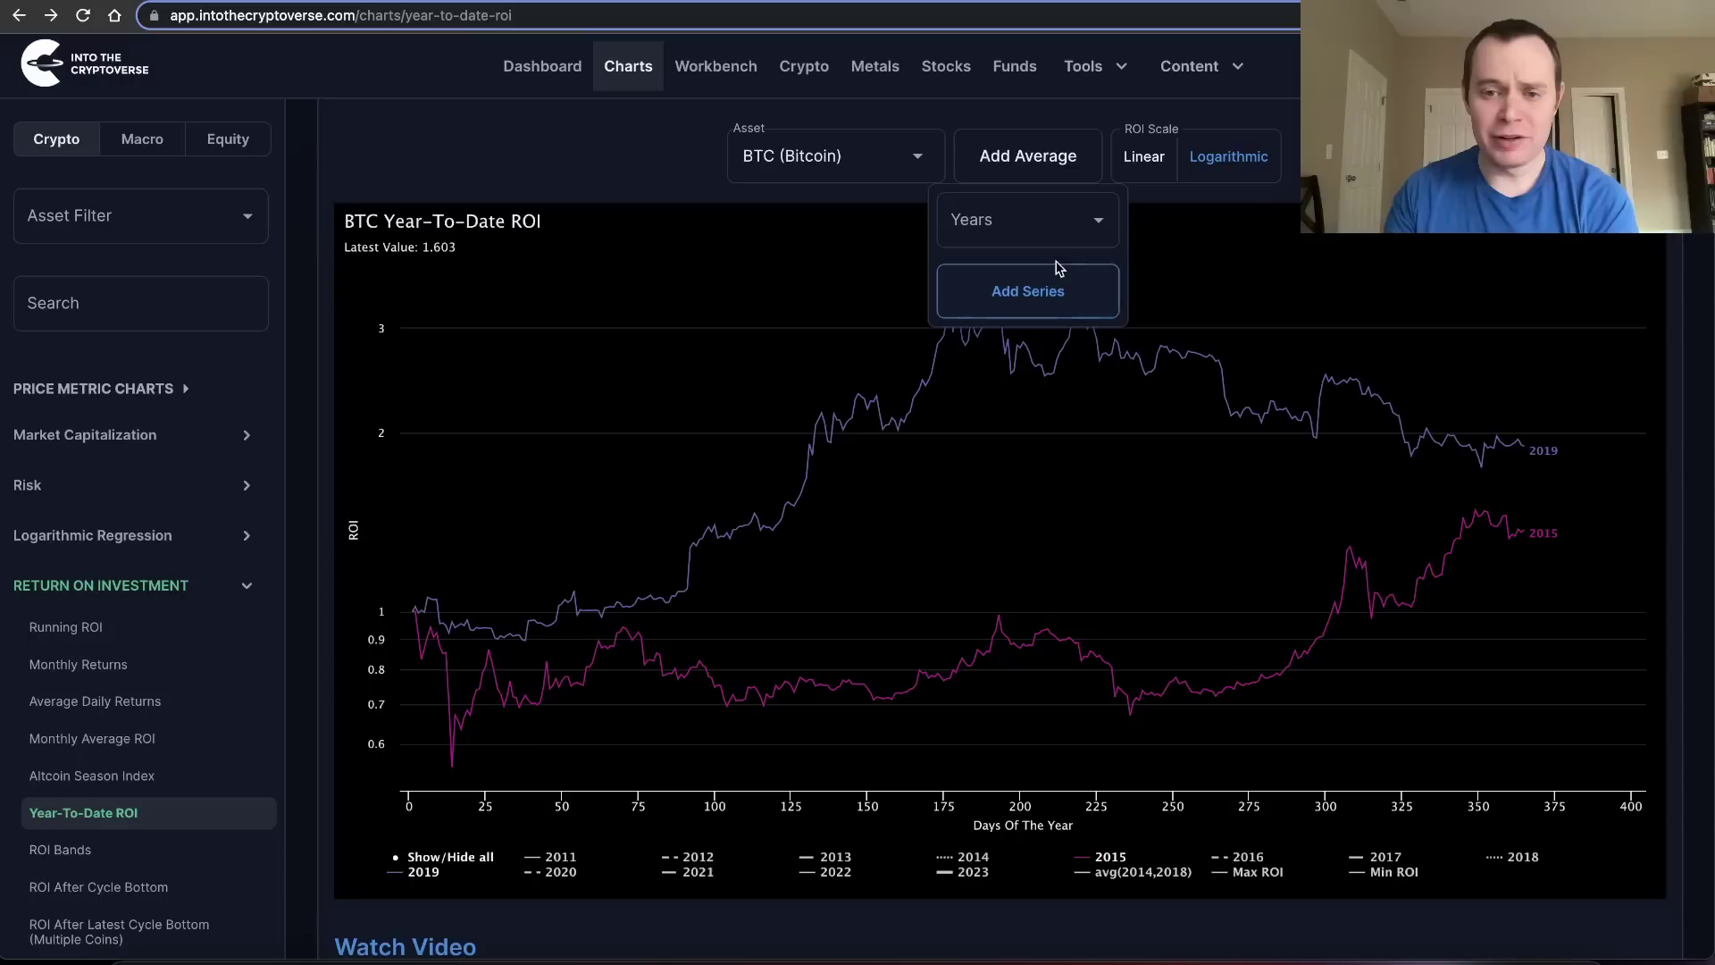
click(1018, 221)
scroll(1001, 491, down, 3)
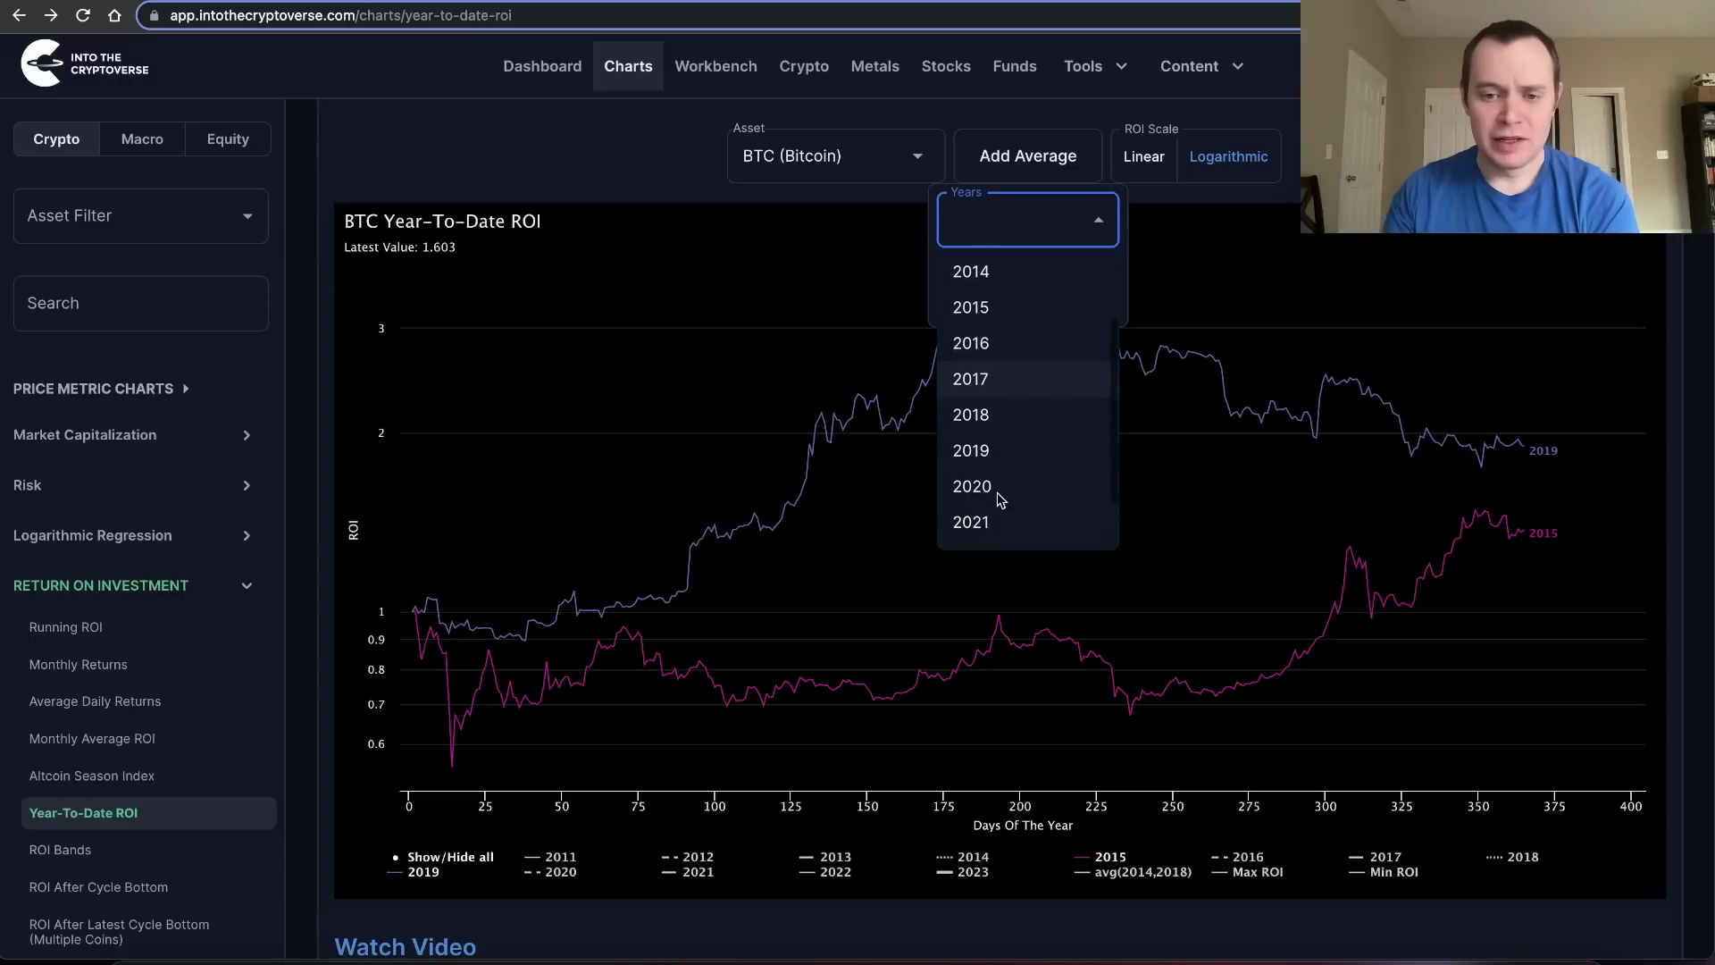
click(980, 457)
click(976, 314)
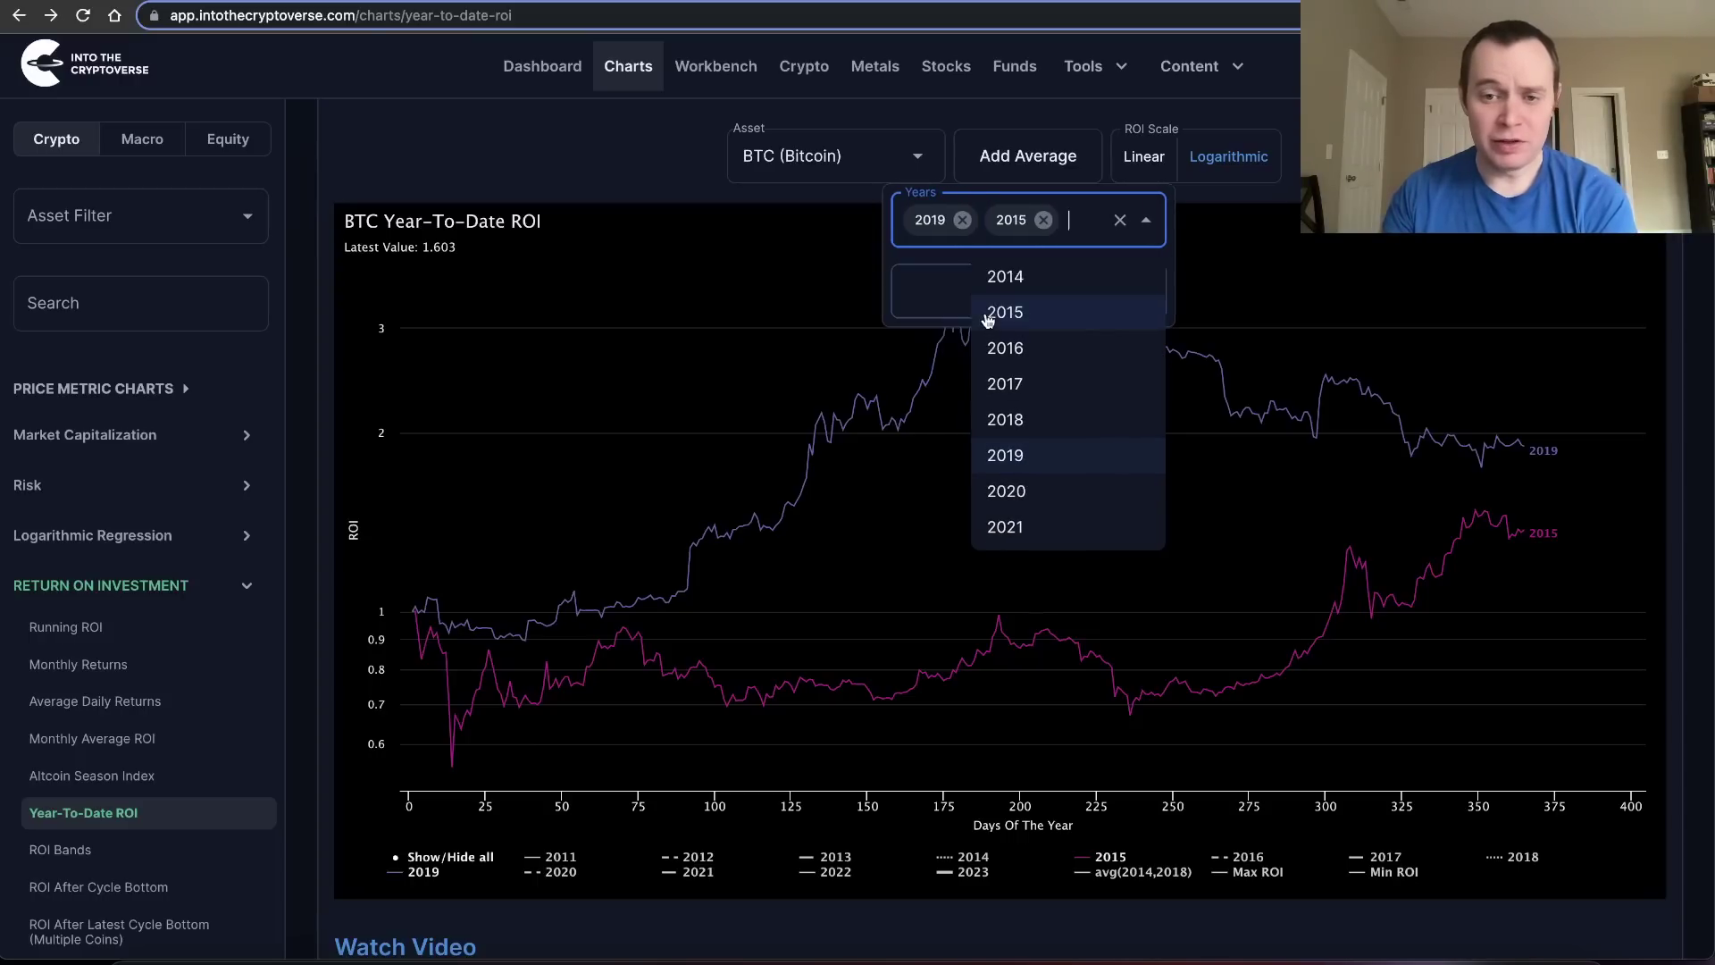
click(940, 302)
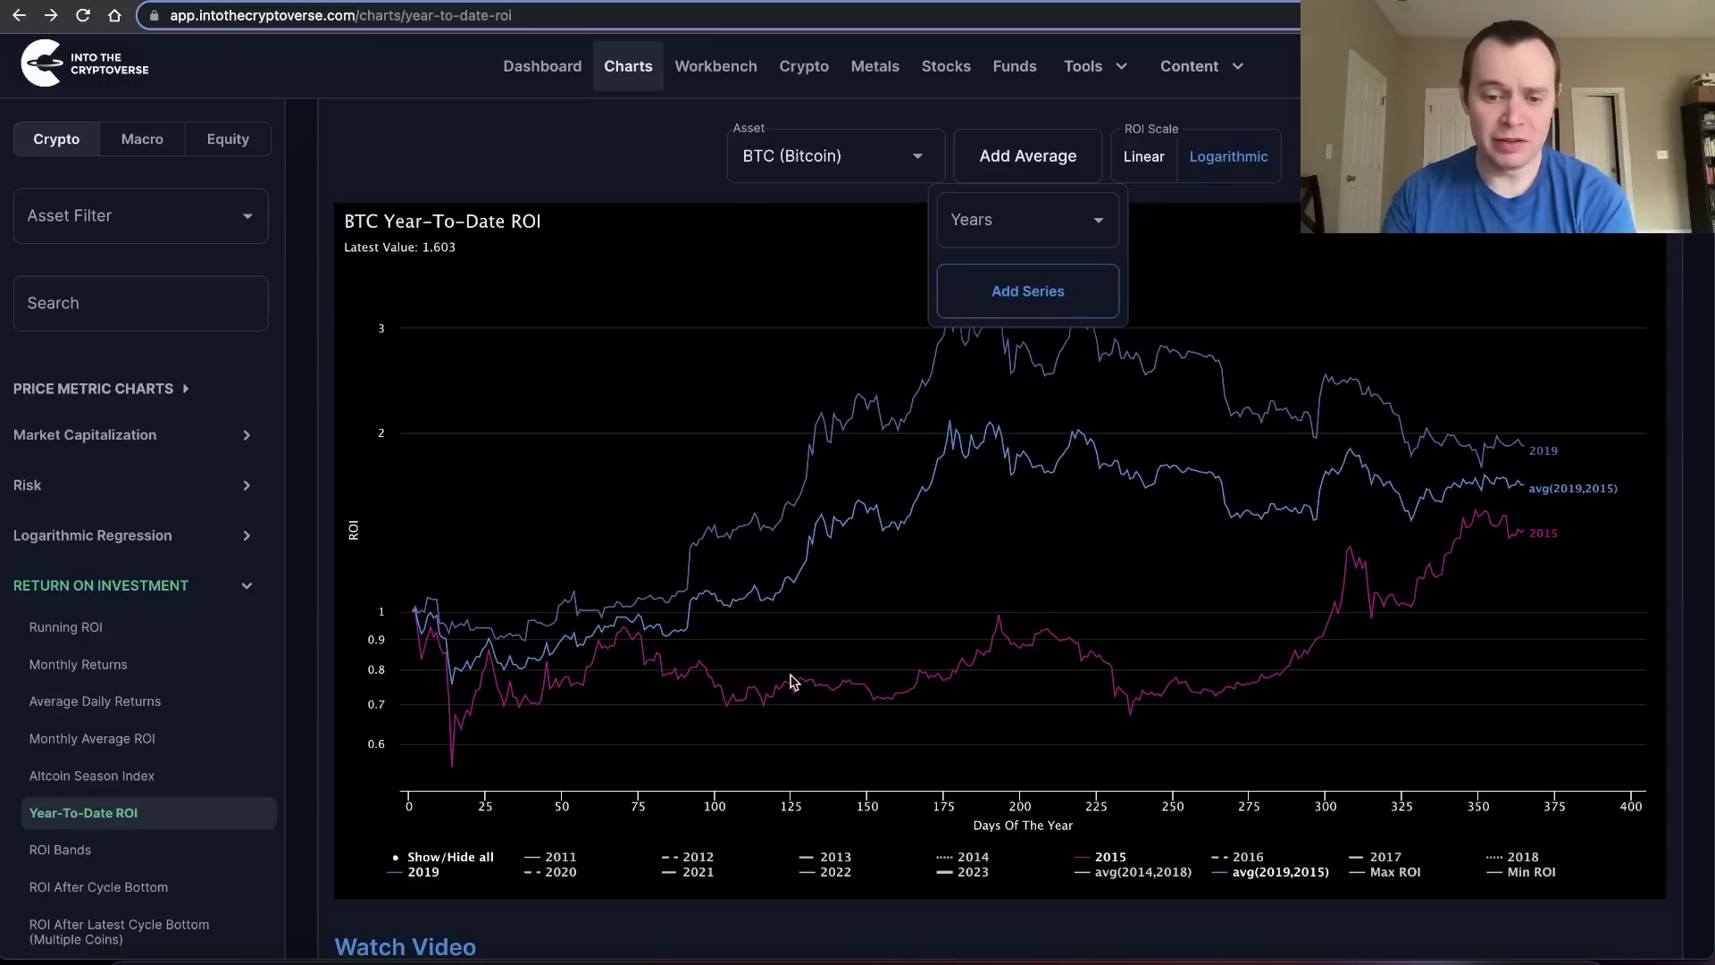
click(1111, 859)
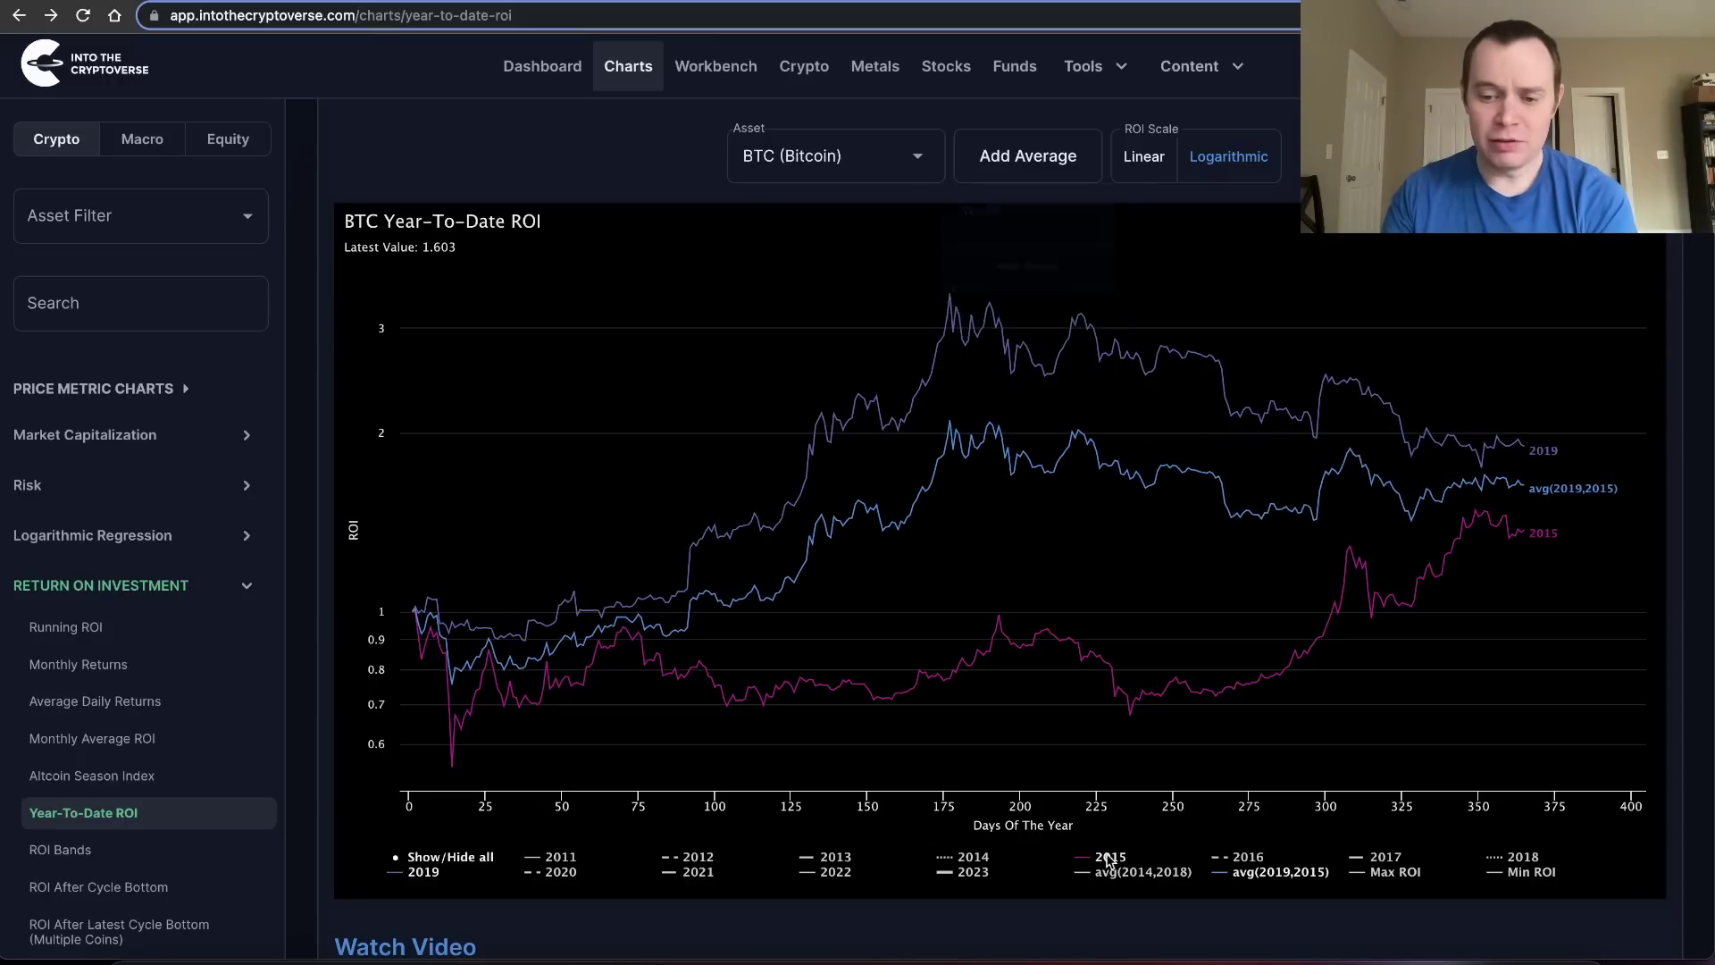
- Hide the 2019 line and show 2023 against the avg(2019,2015) series
click(425, 872)
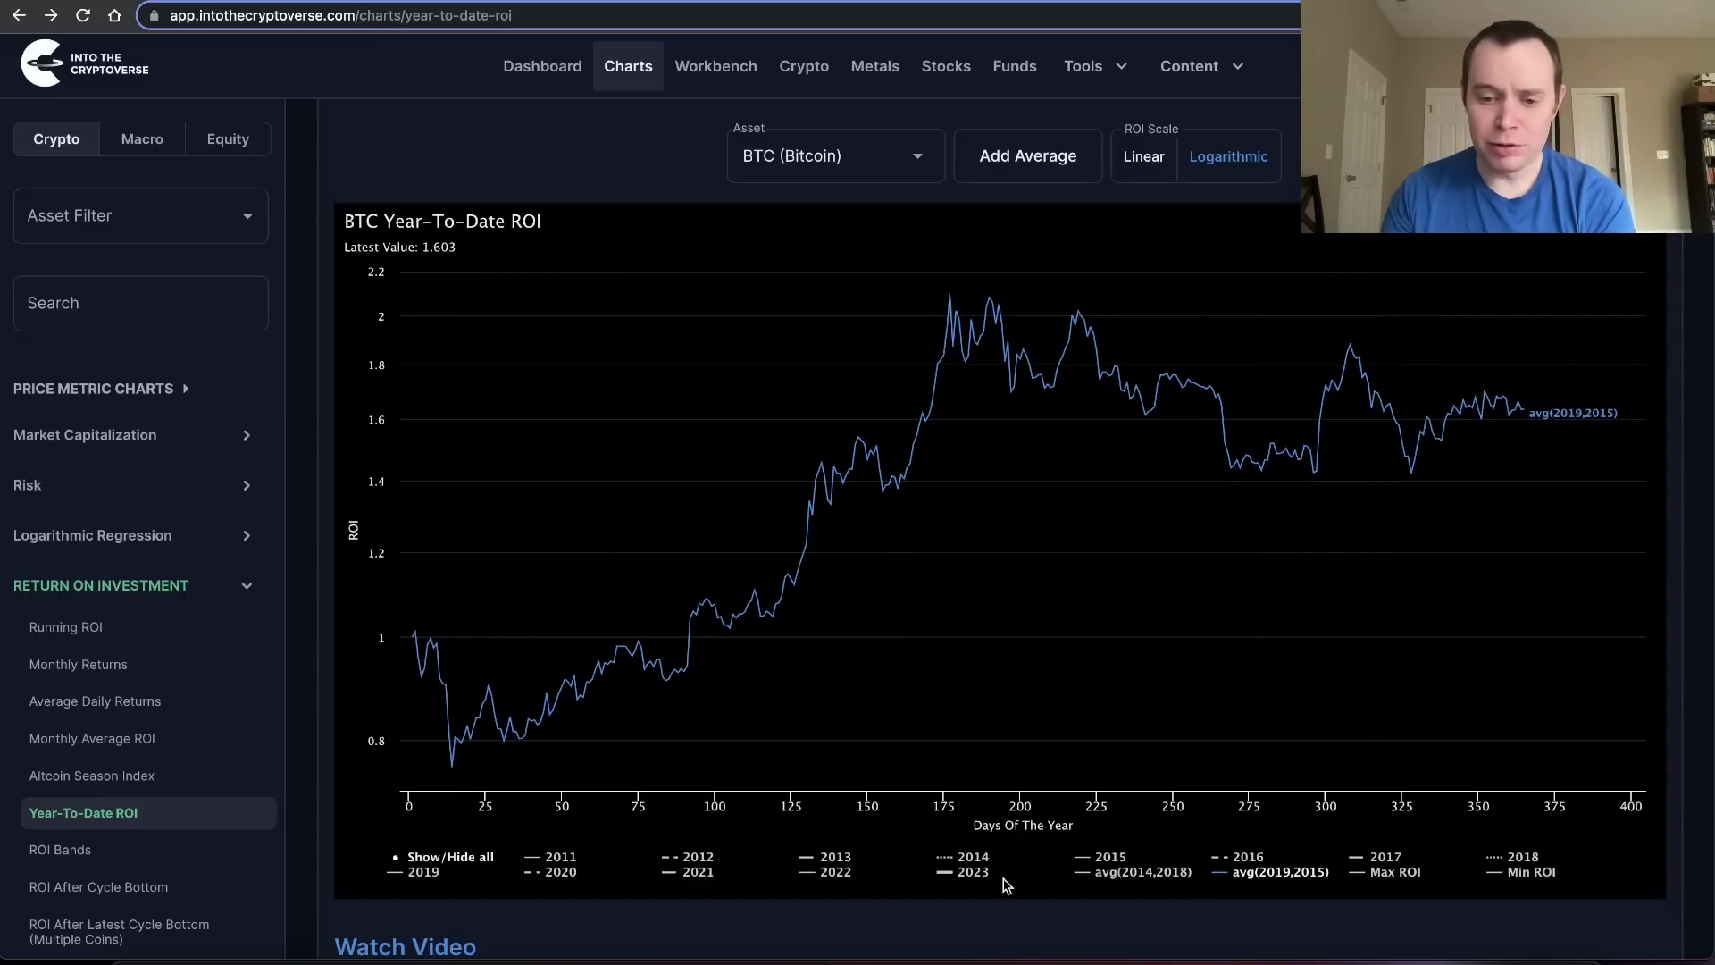
click(971, 873)
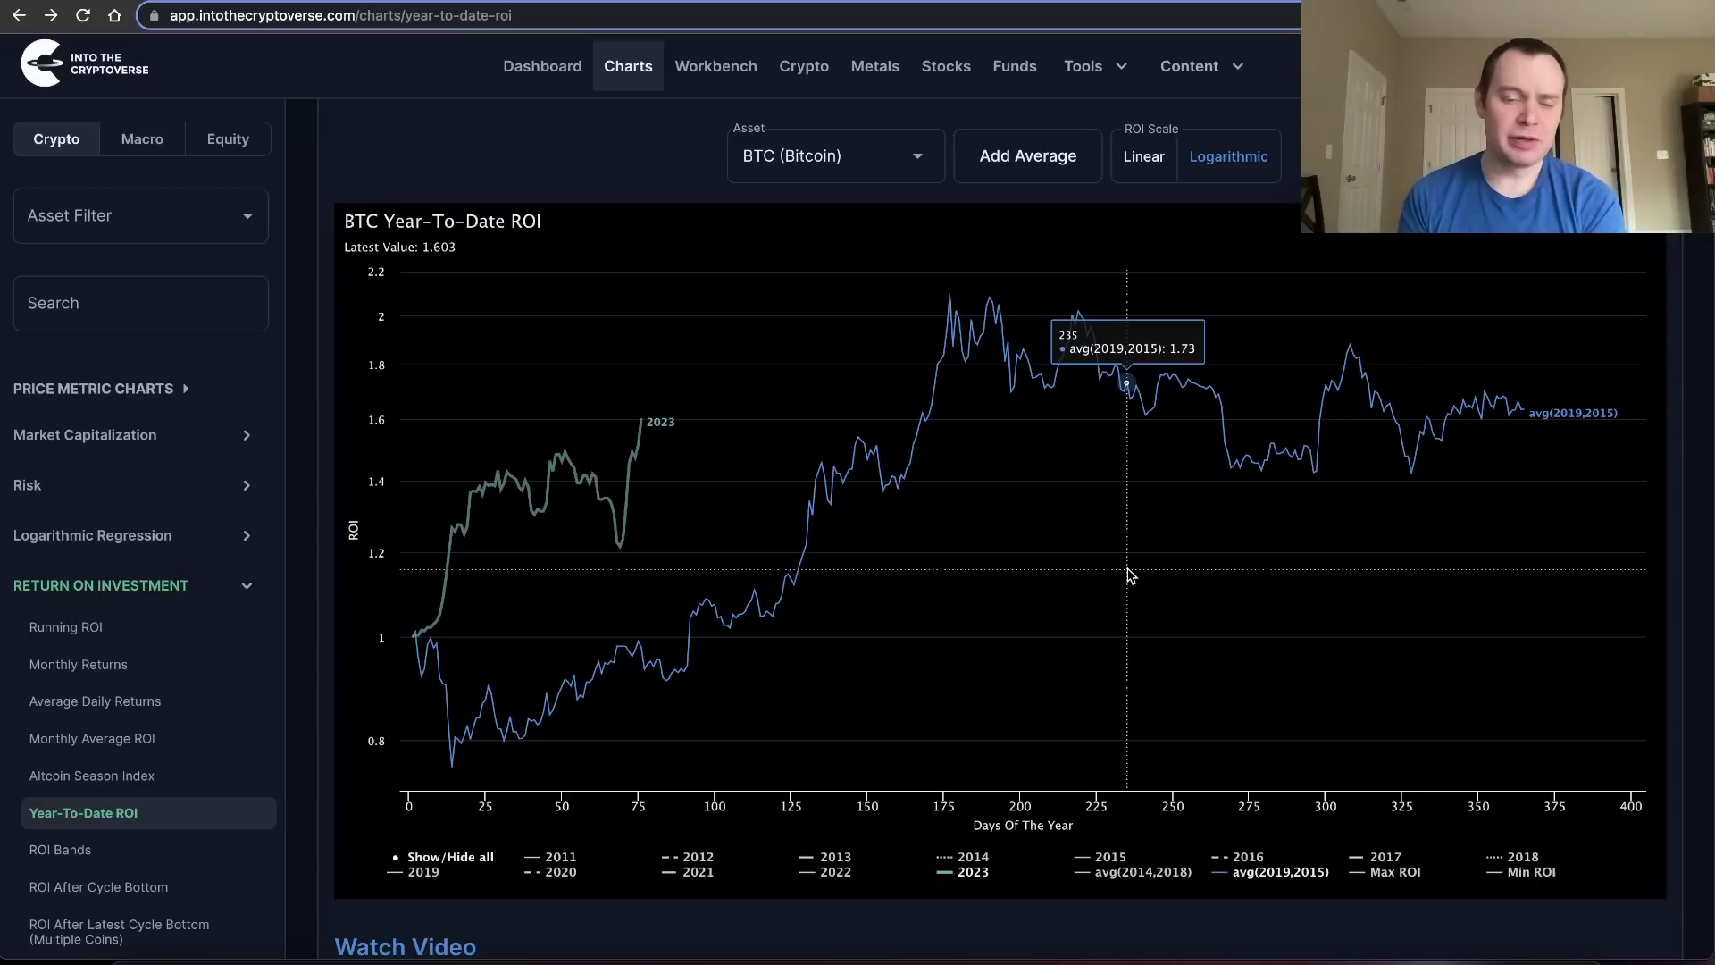
- Switch the BTCUSD chart to 12-month candles on a logarithmic price scale
key(ctrl+Tab)
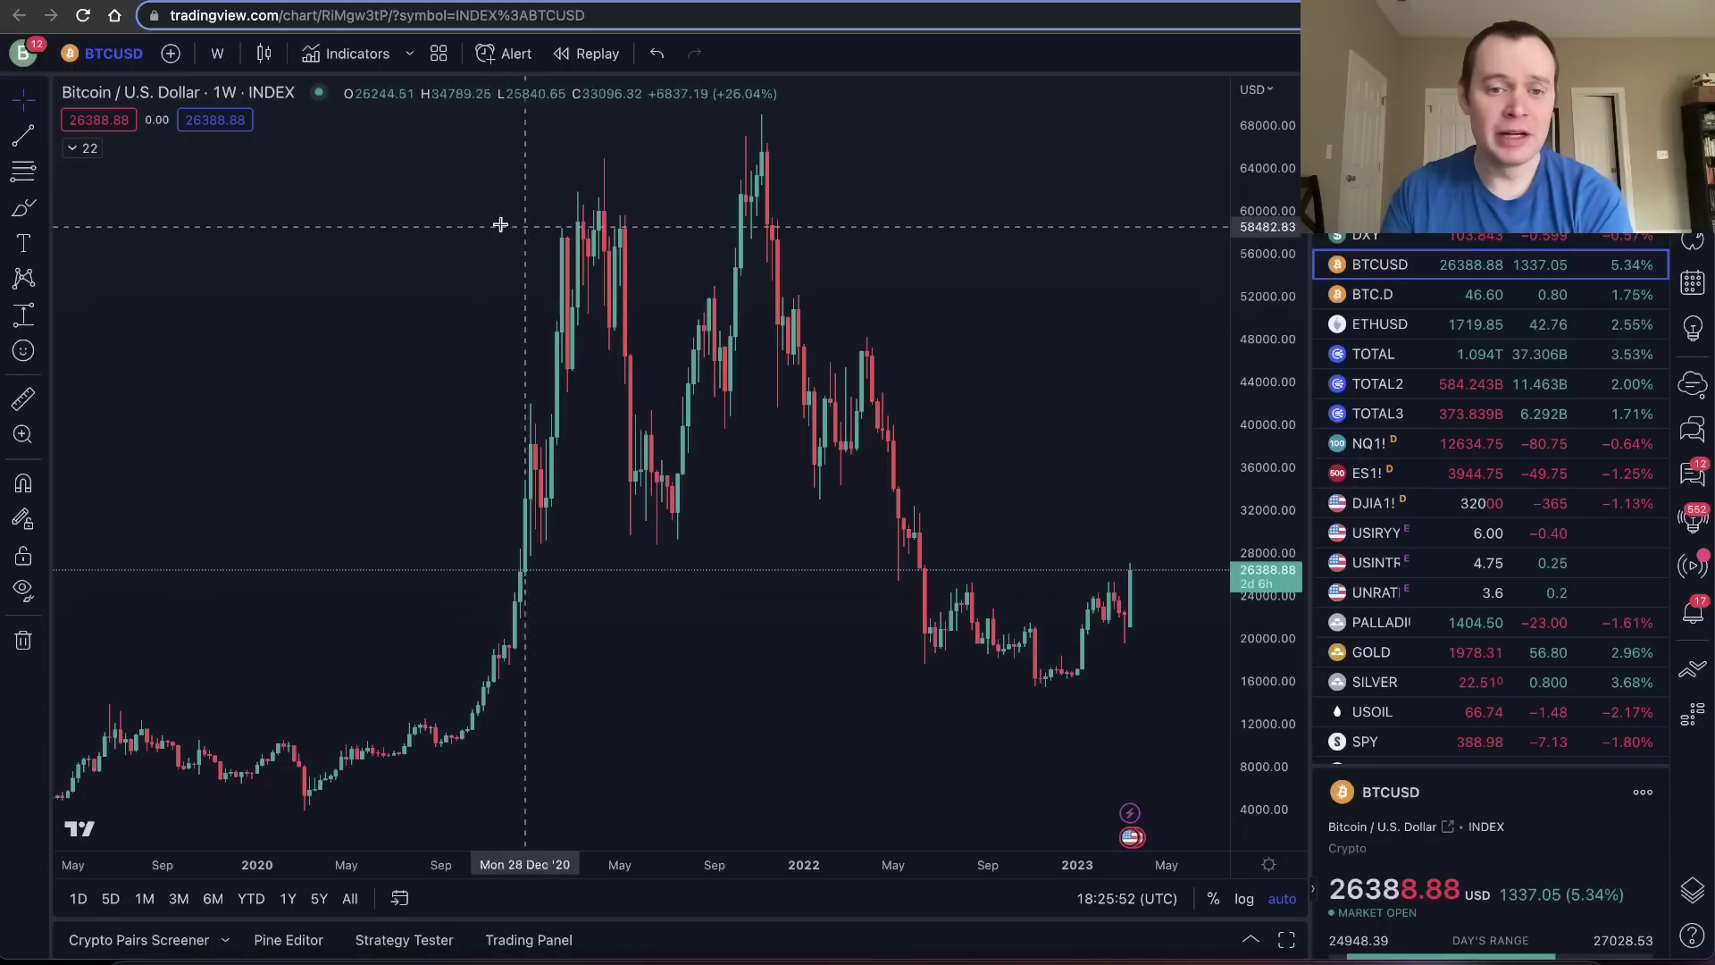
click(217, 54)
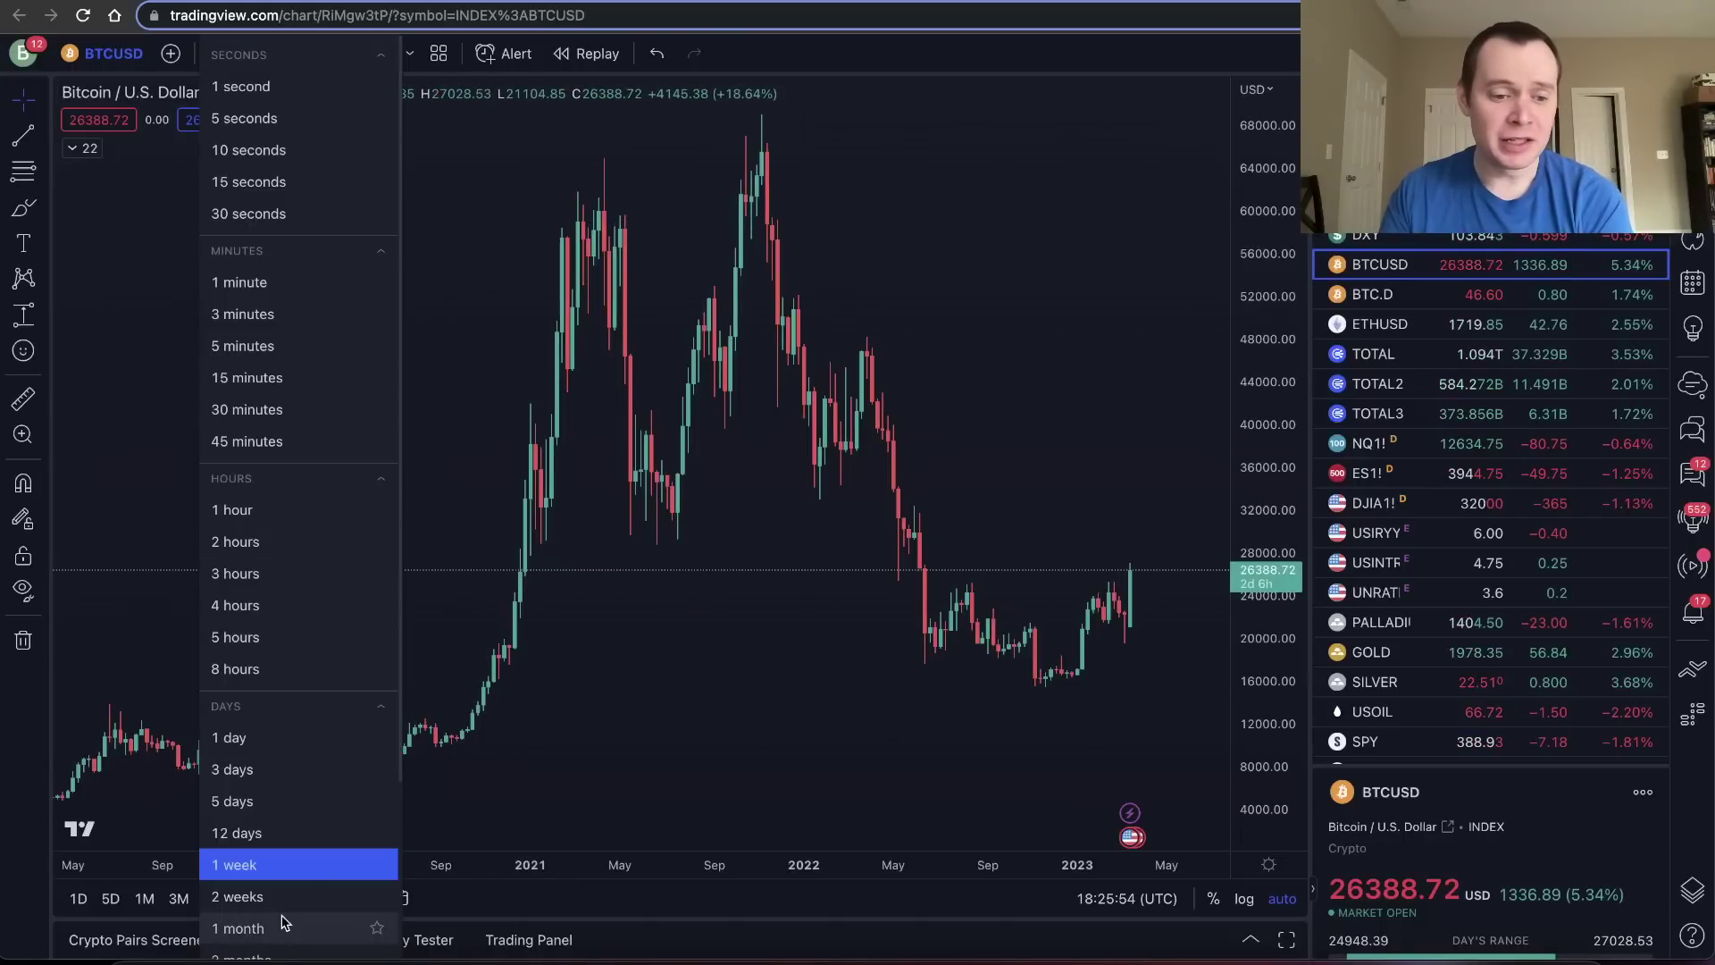
scroll(298, 887, down, 2)
click(264, 879)
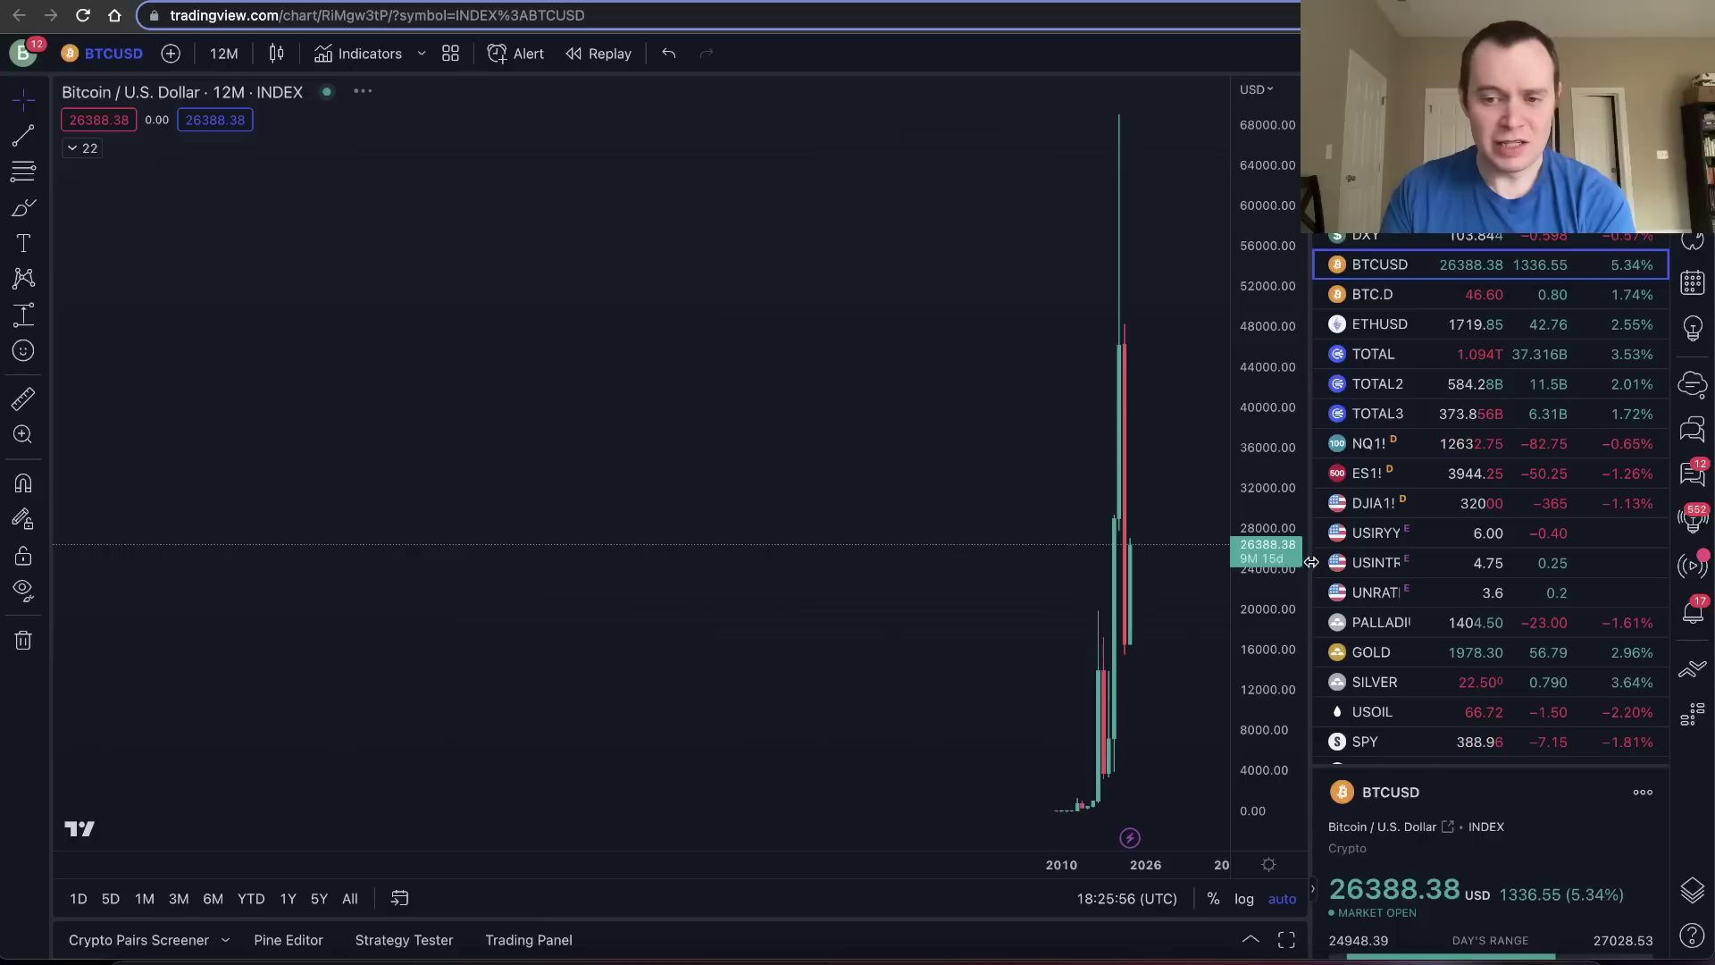
scroll(1171, 635, up, 5)
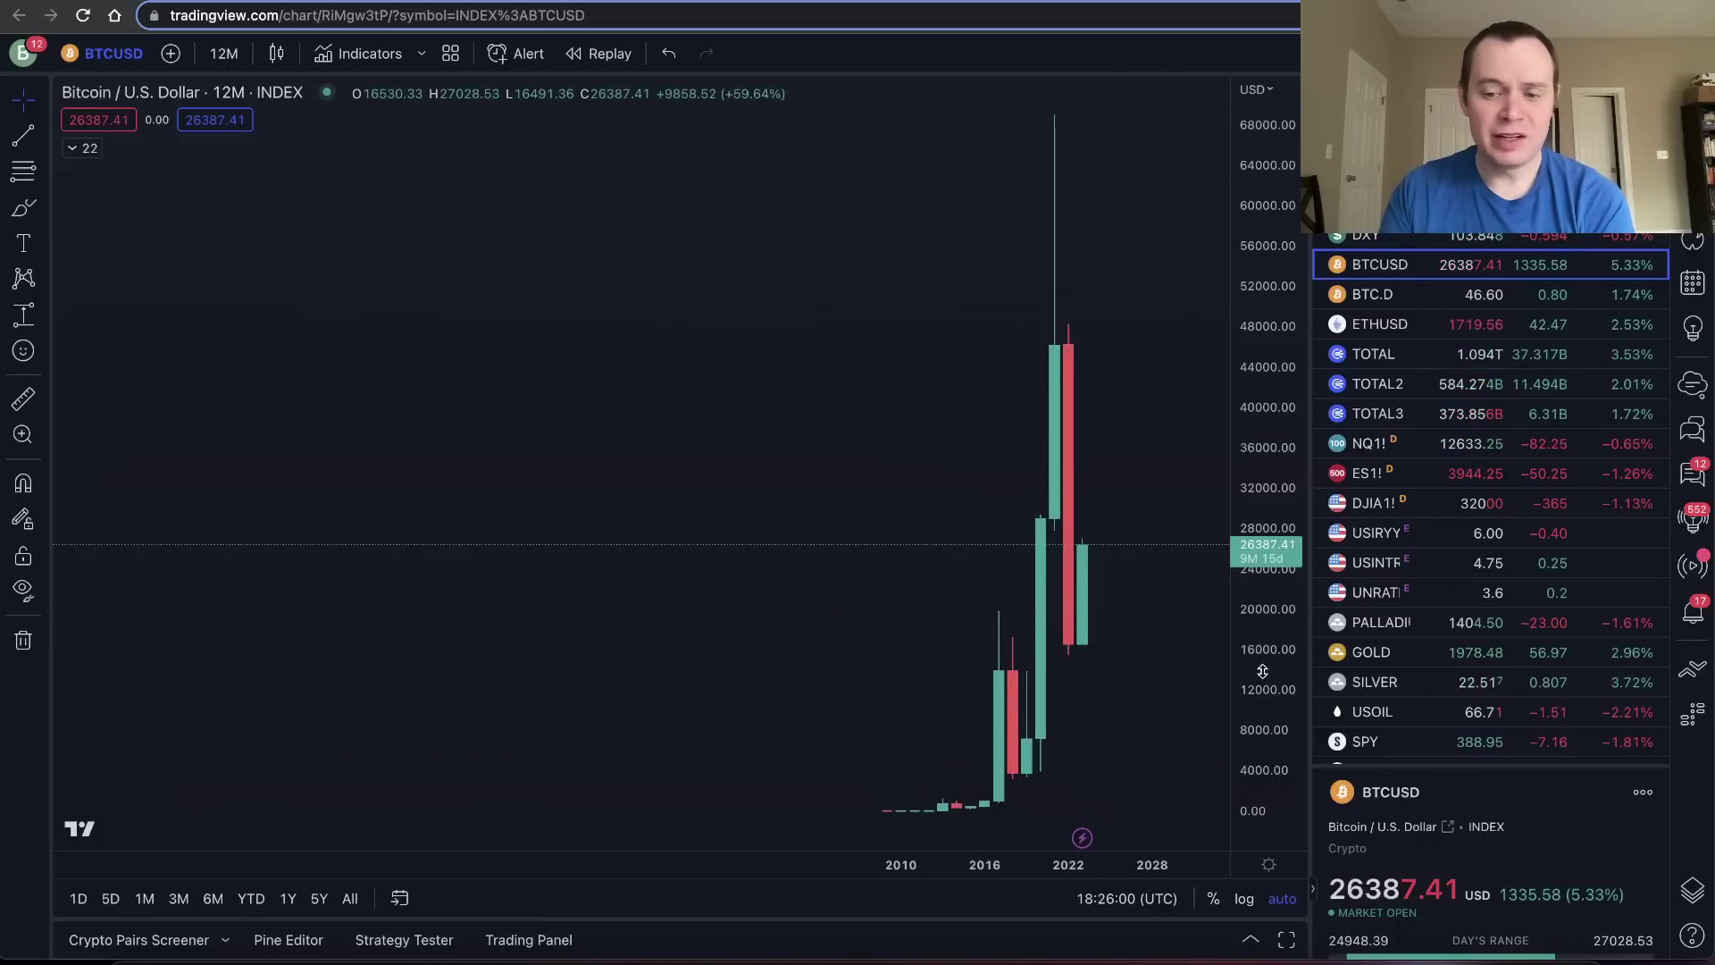
click(1244, 899)
scroll(1083, 655, up, 3)
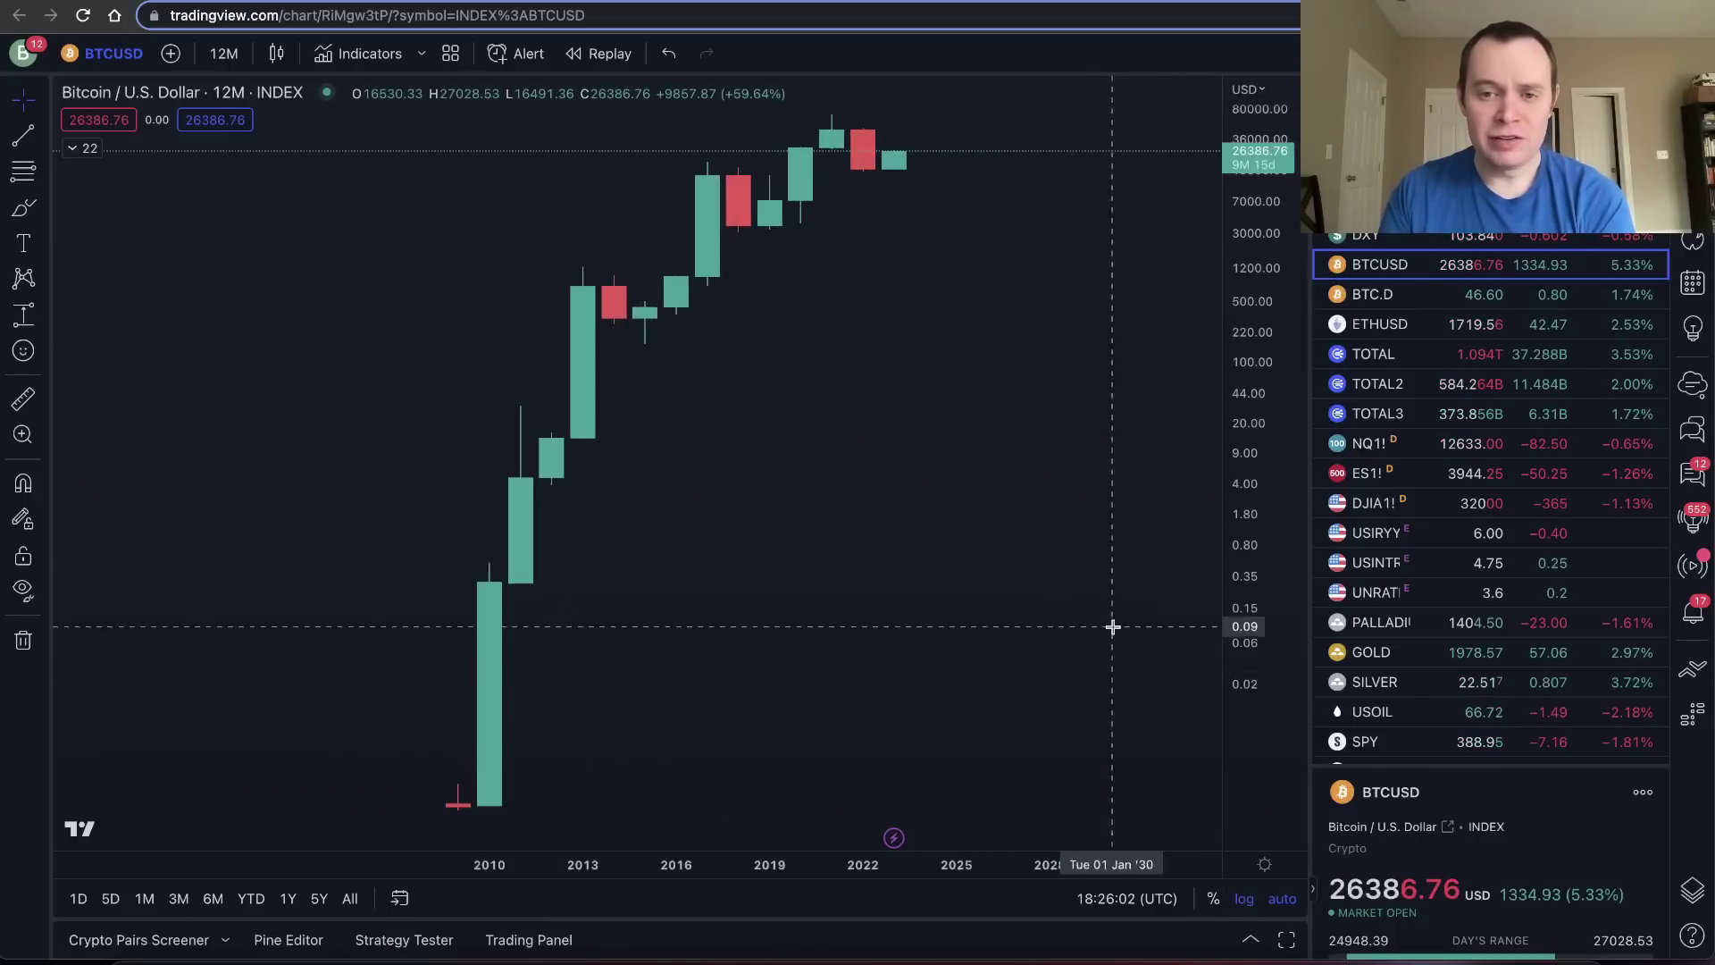
- Pan the yearly chart and measure a -25.68% drop from about 16,700
scroll(955, 633, up, 5)
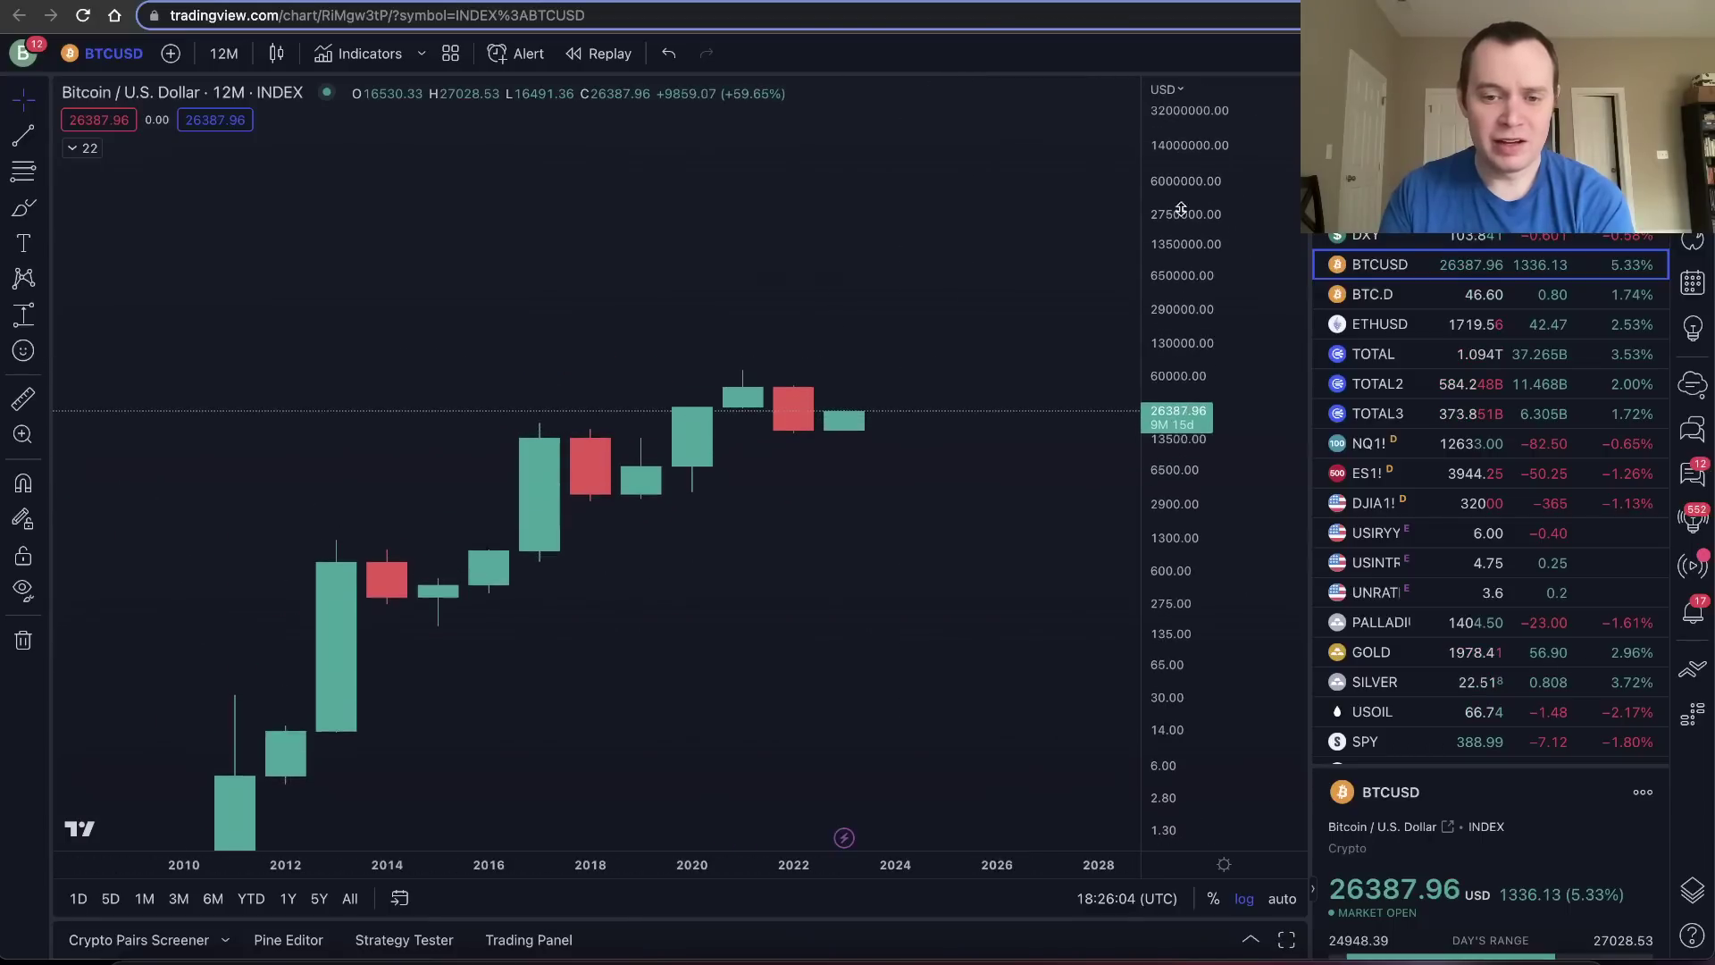
drag(1182, 459, 926, 364)
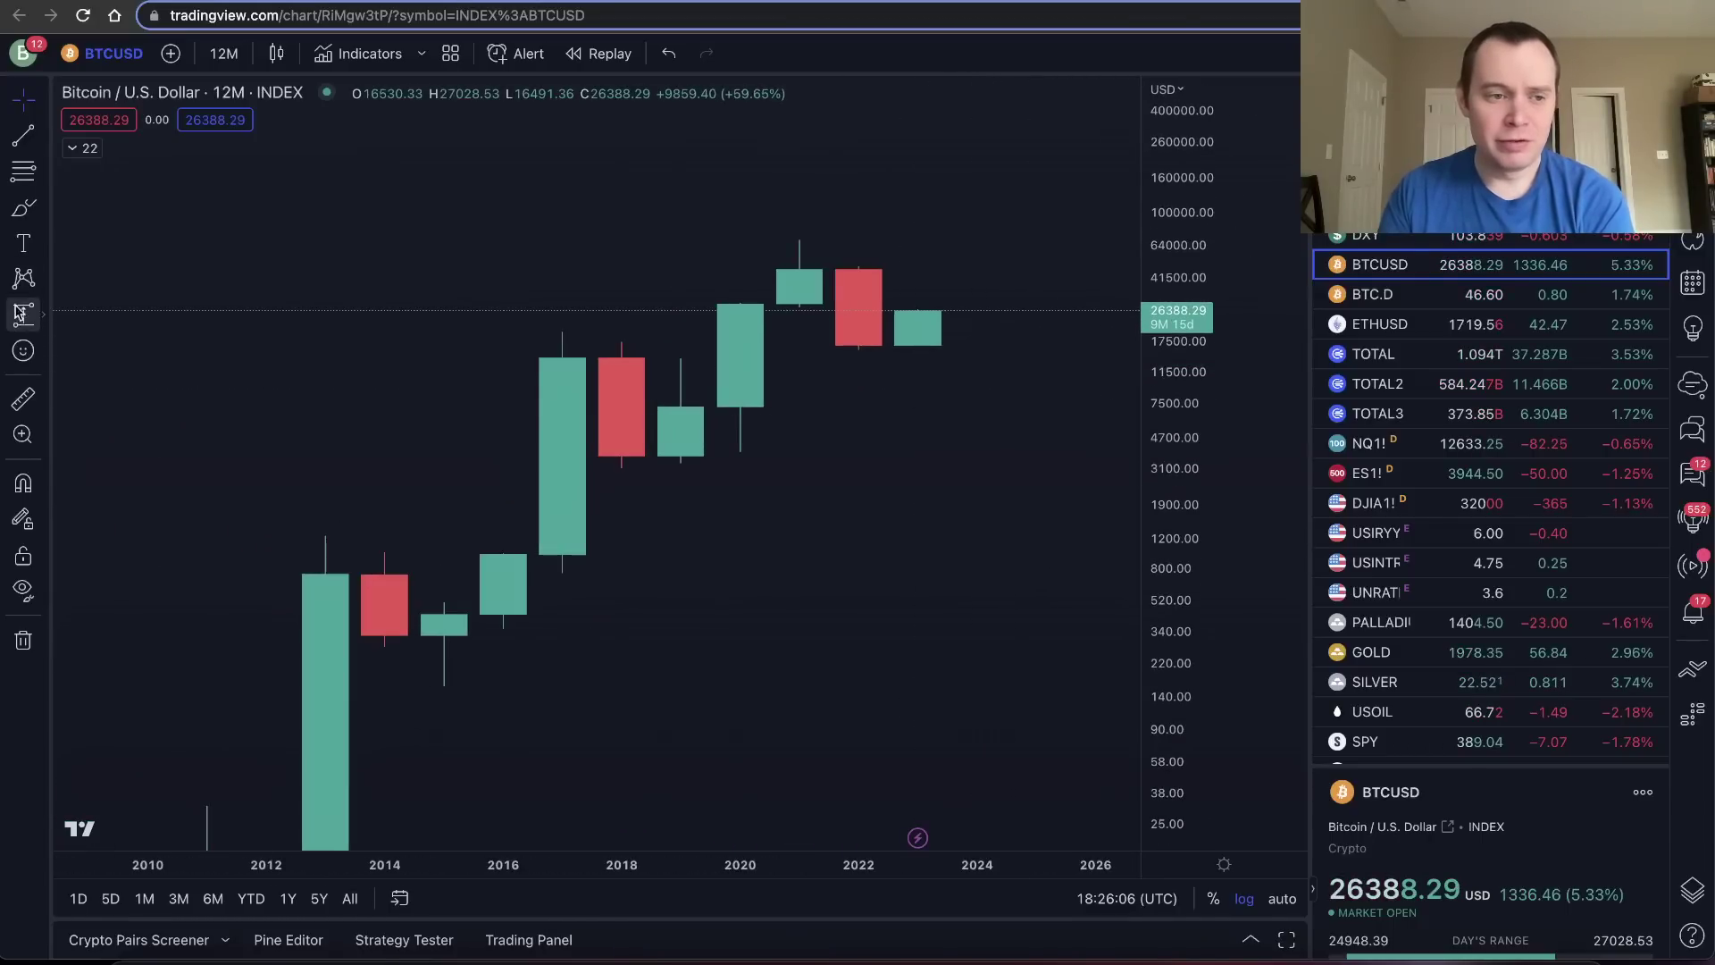
shift+click(956, 344)
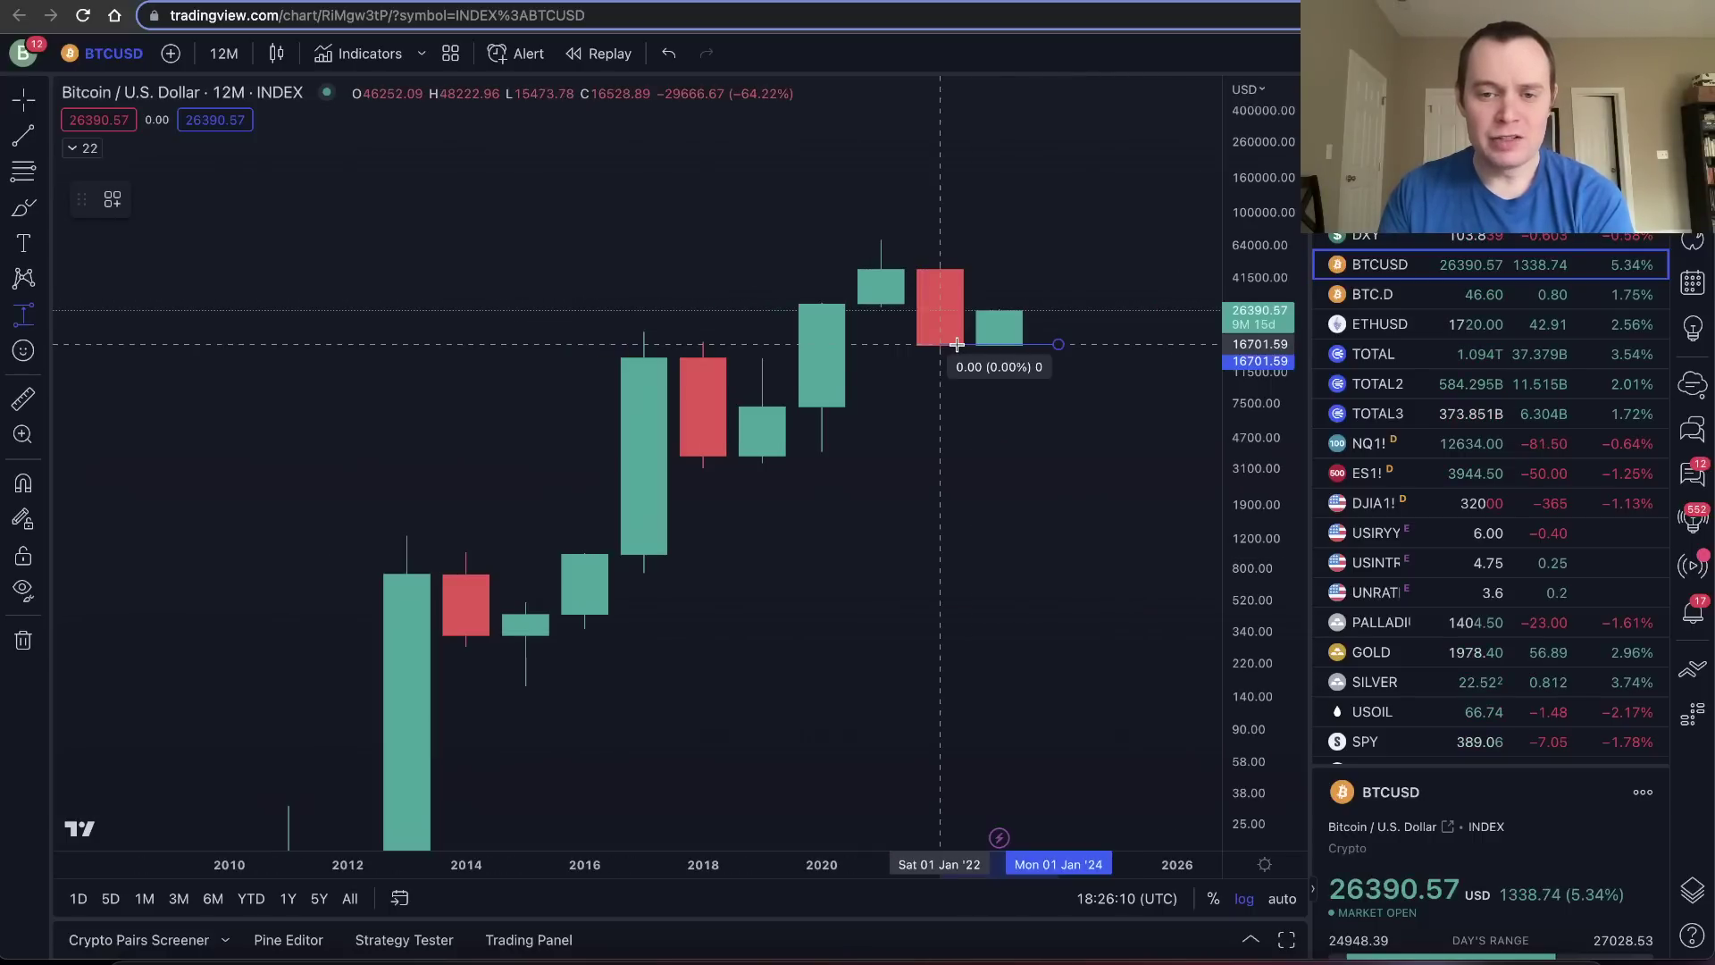
click(1063, 366)
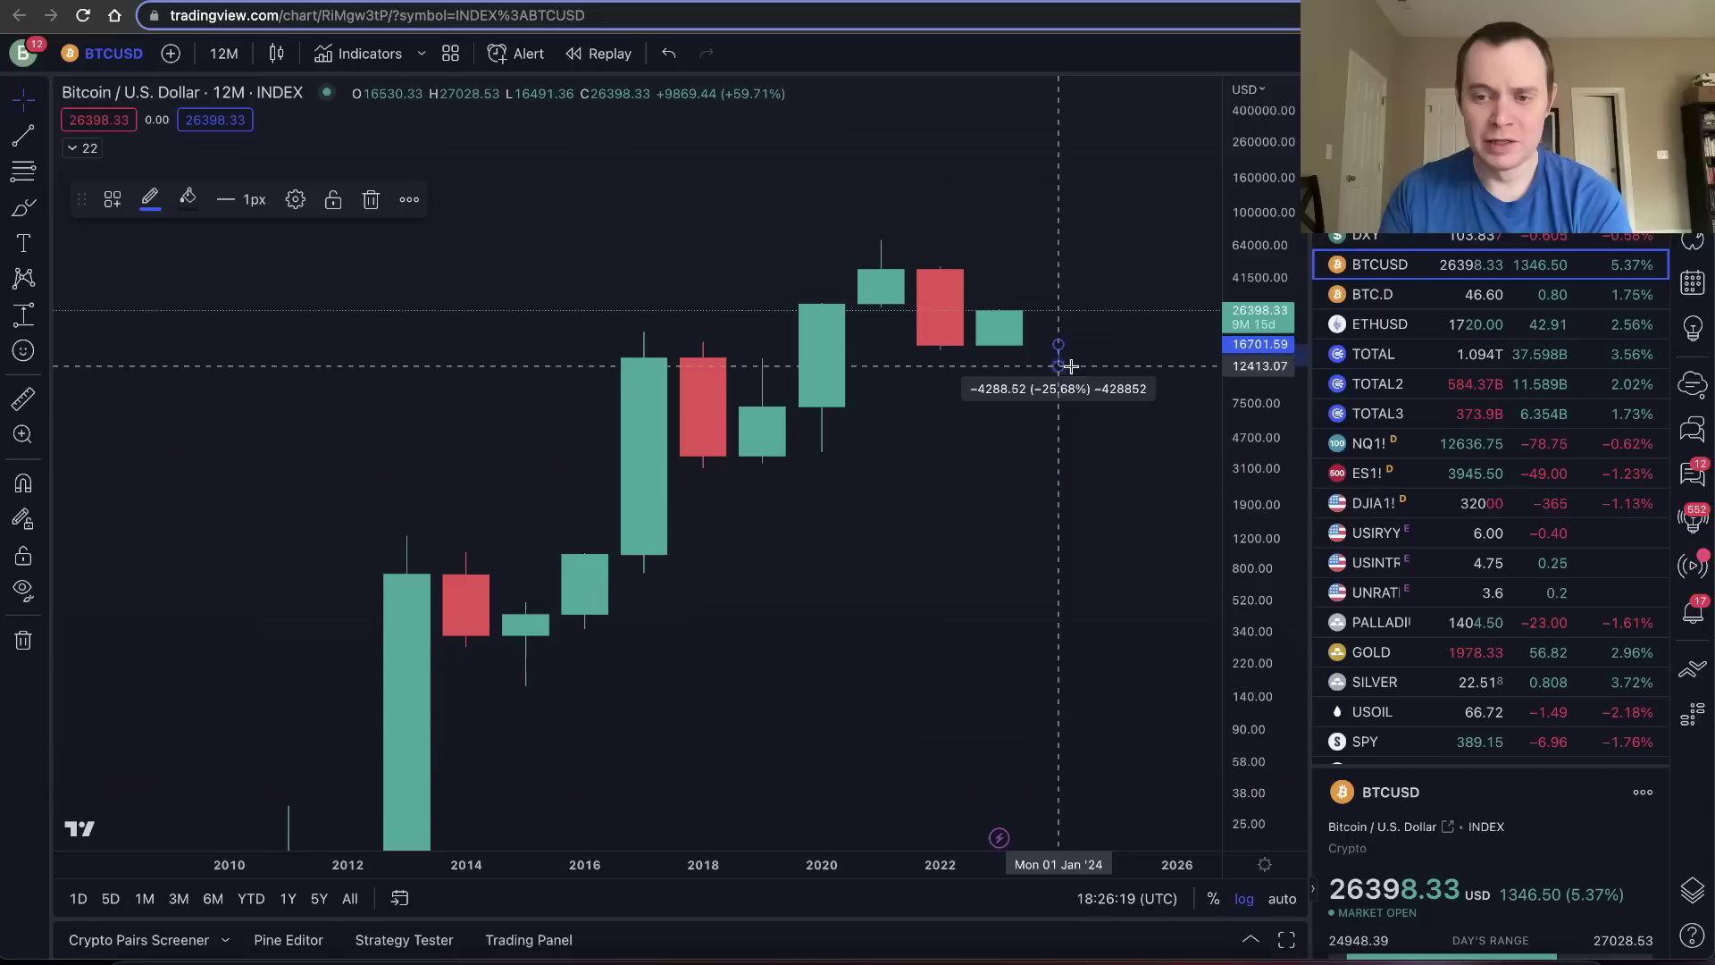
- Measure a +101.66% rise from the same point, then return to the ROI chart
click(23, 313)
click(1072, 350)
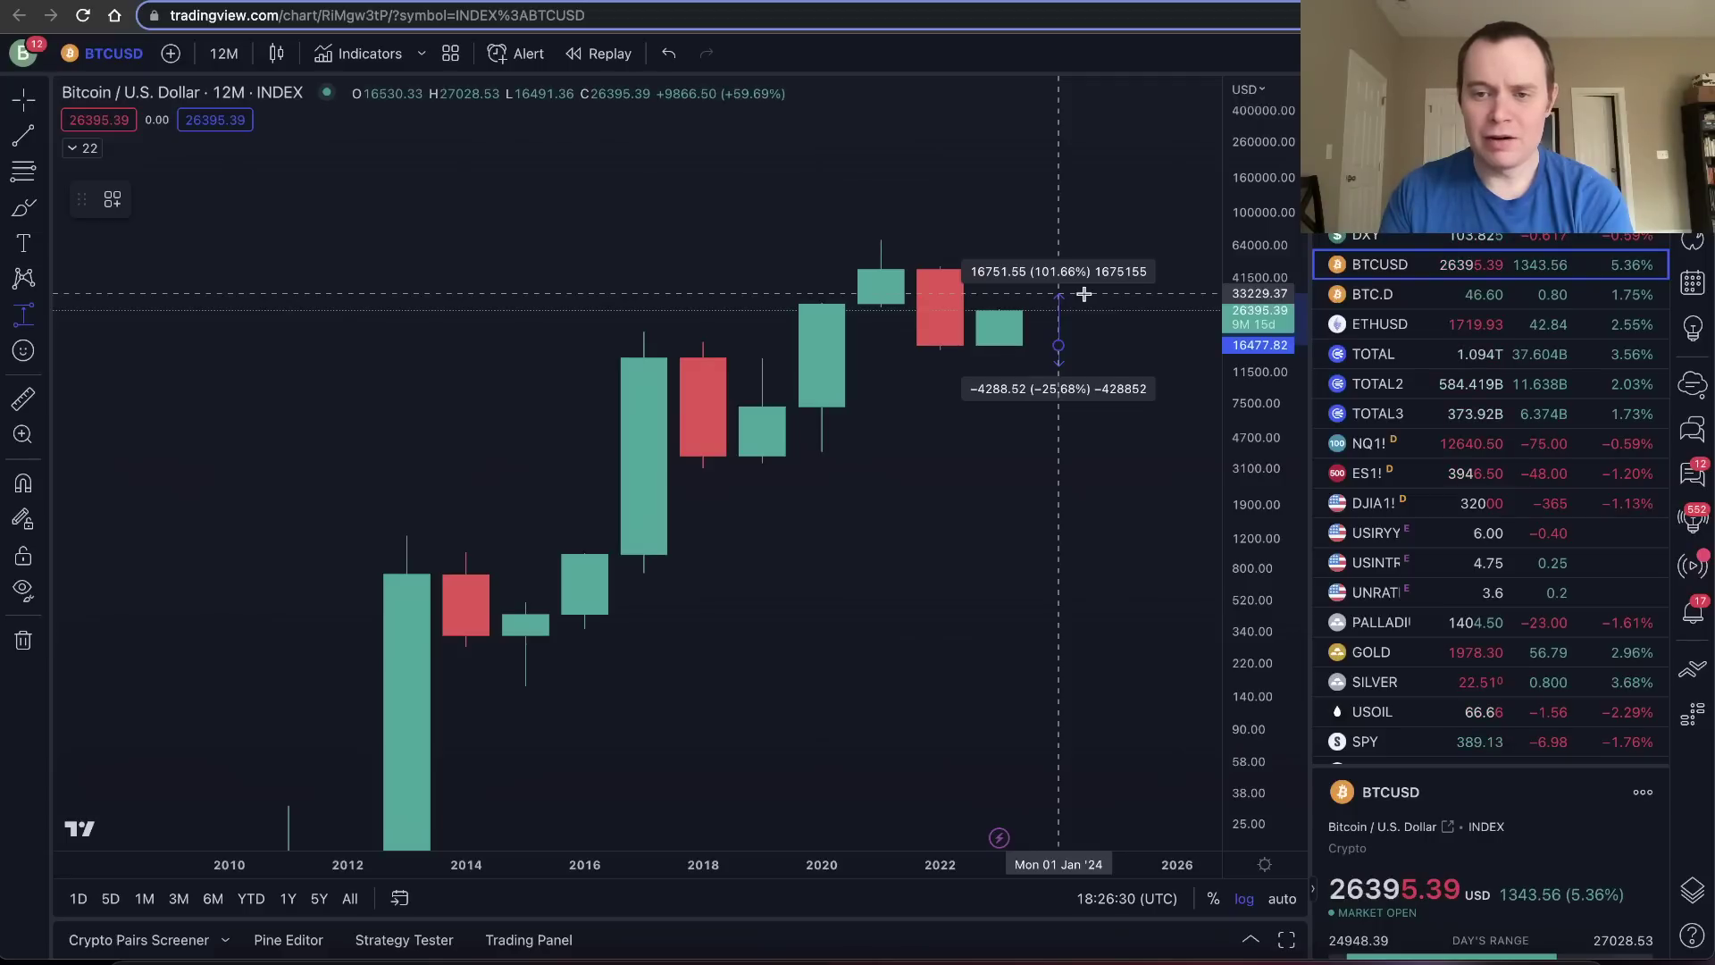
click(1083, 294)
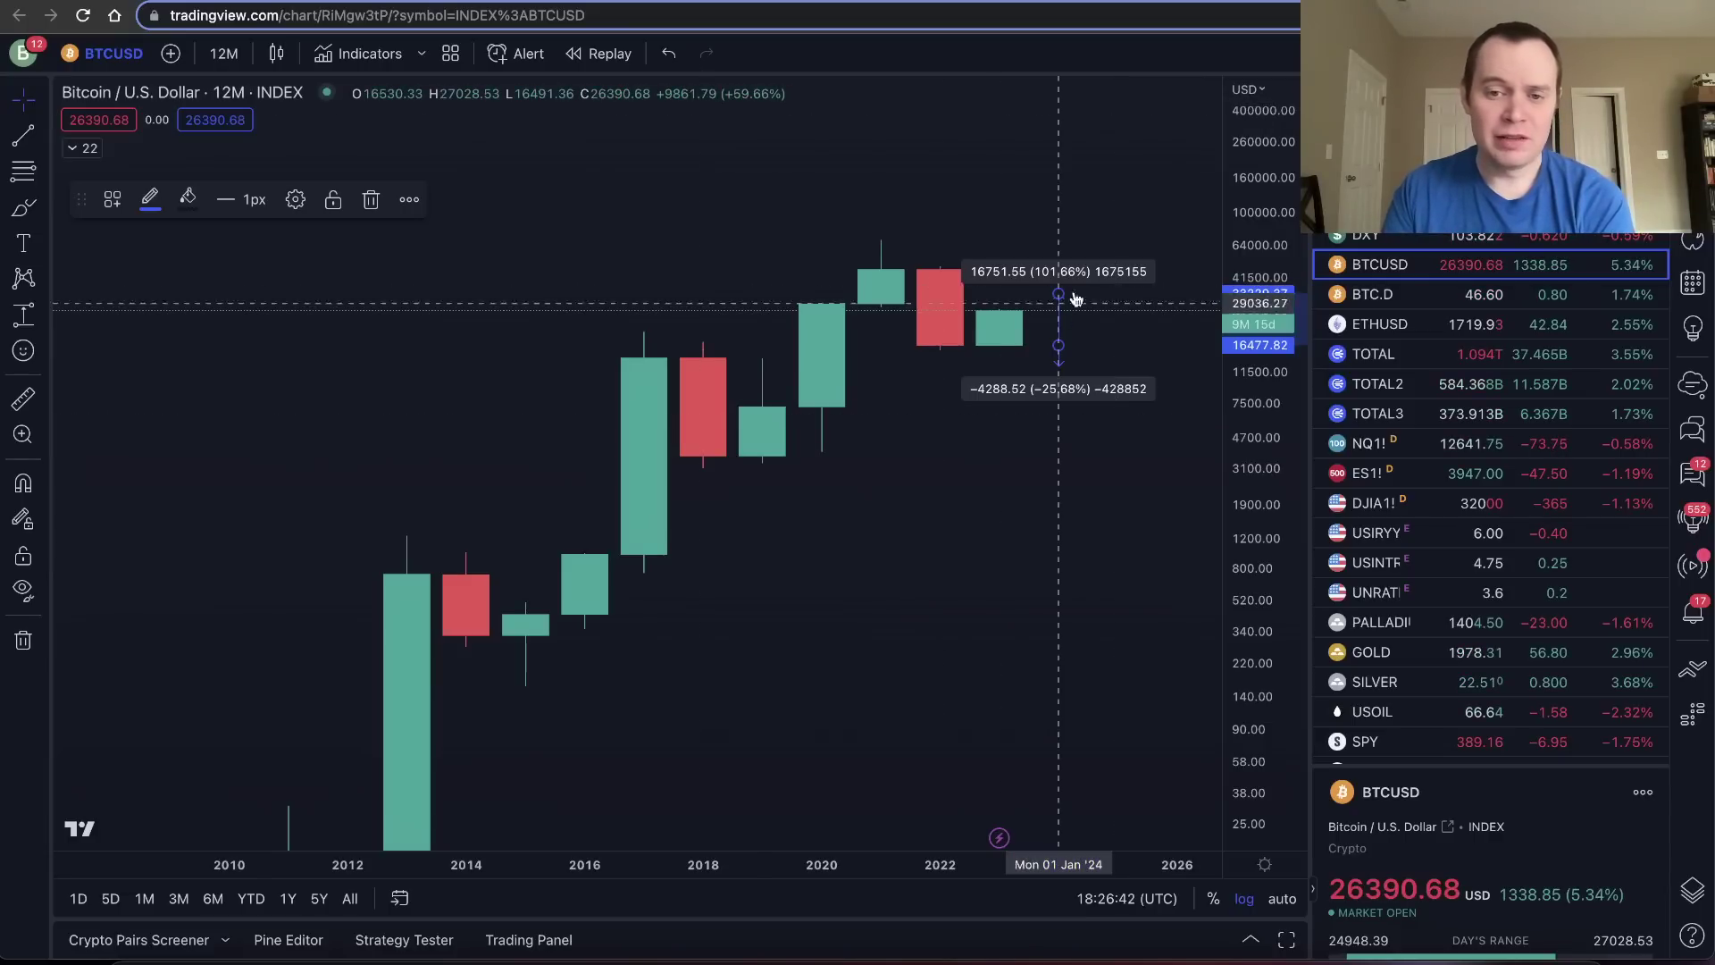
key(ctrl+Tab)
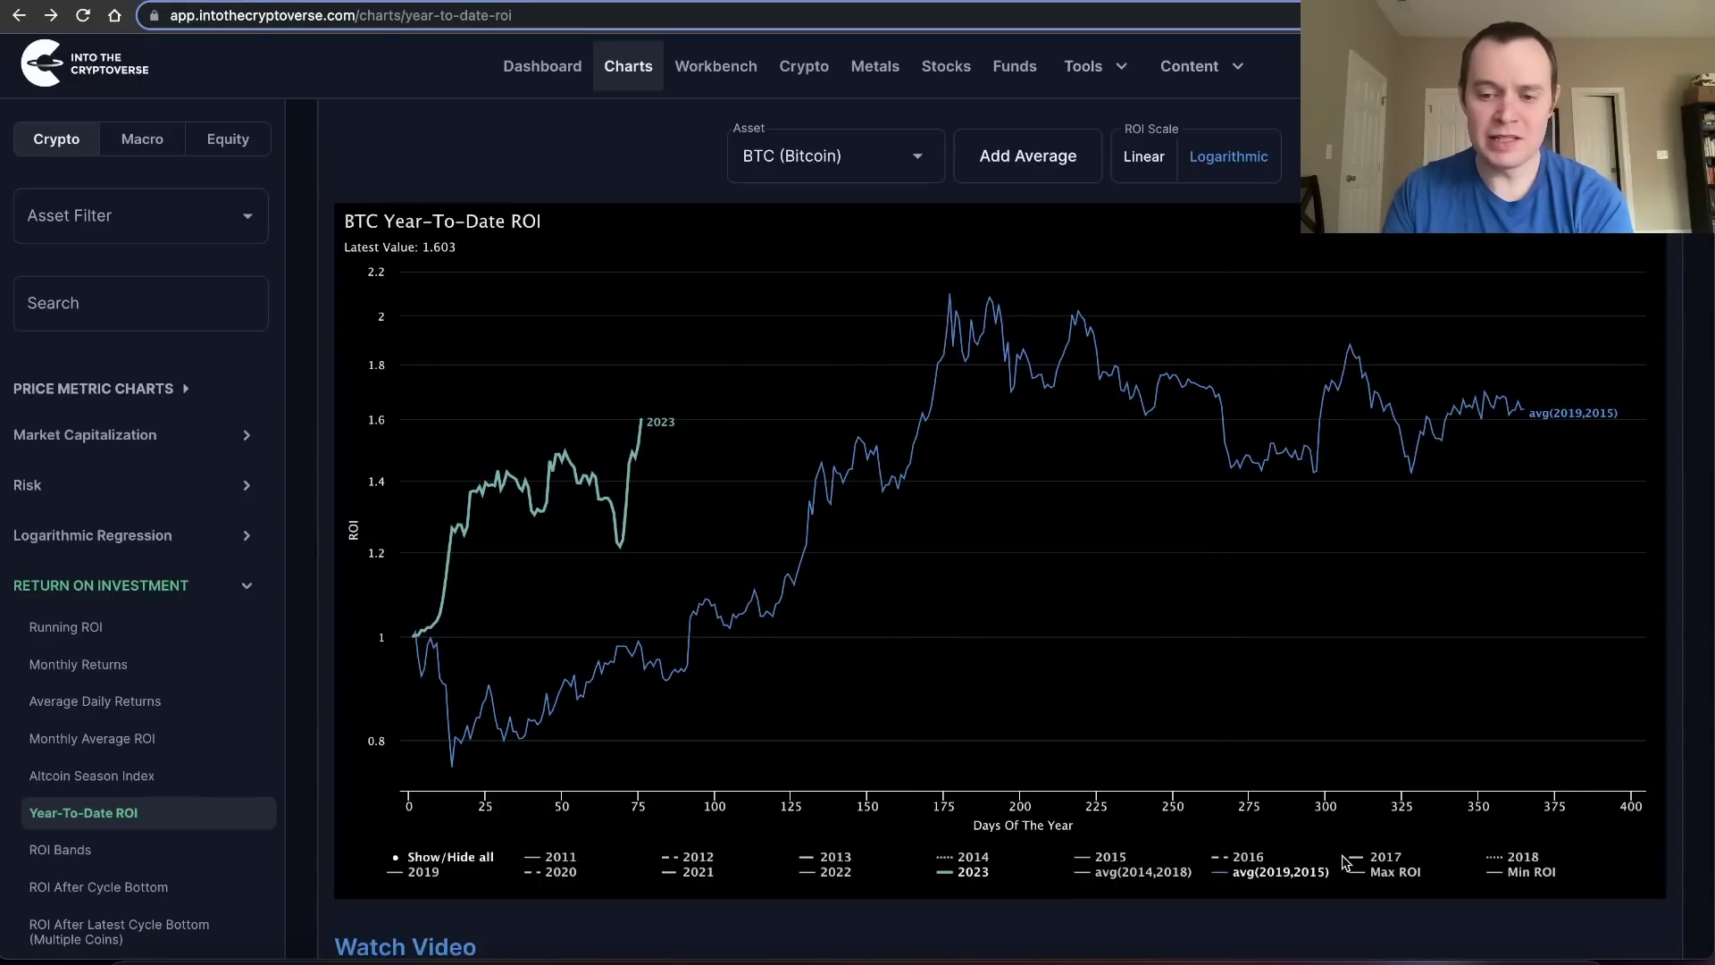
- Briefly compare avg(2014,2018) and 2022 against 2023, hide them, and return to TradingView
click(1152, 876)
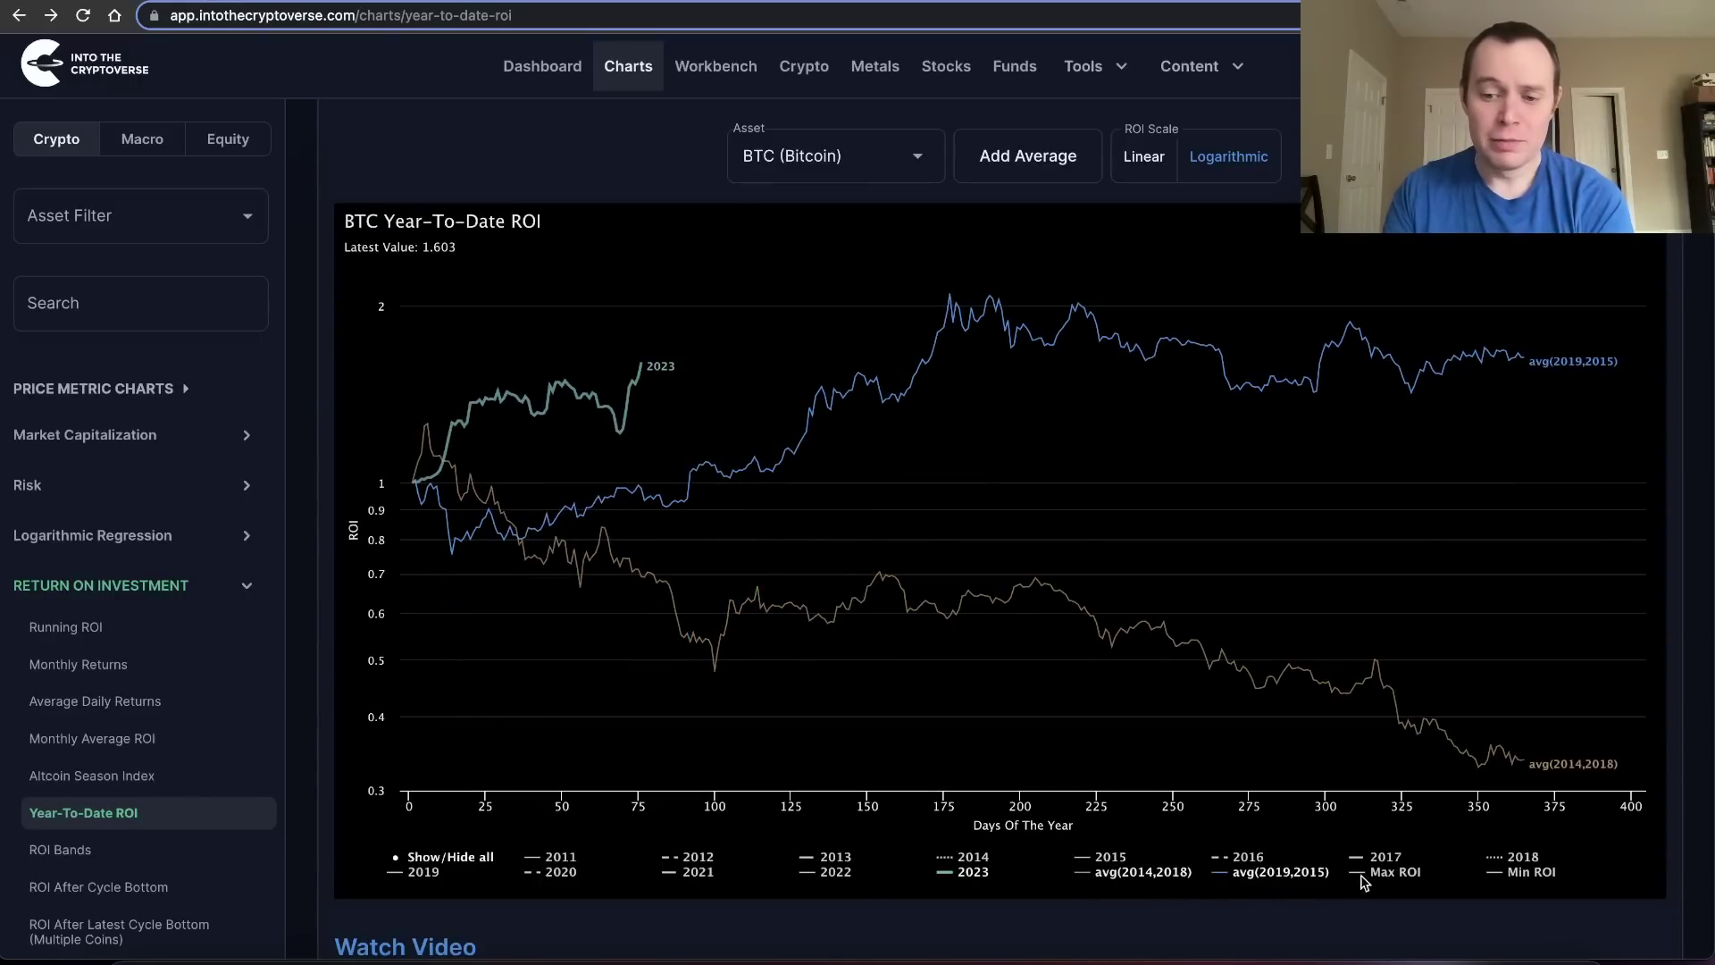
click(831, 876)
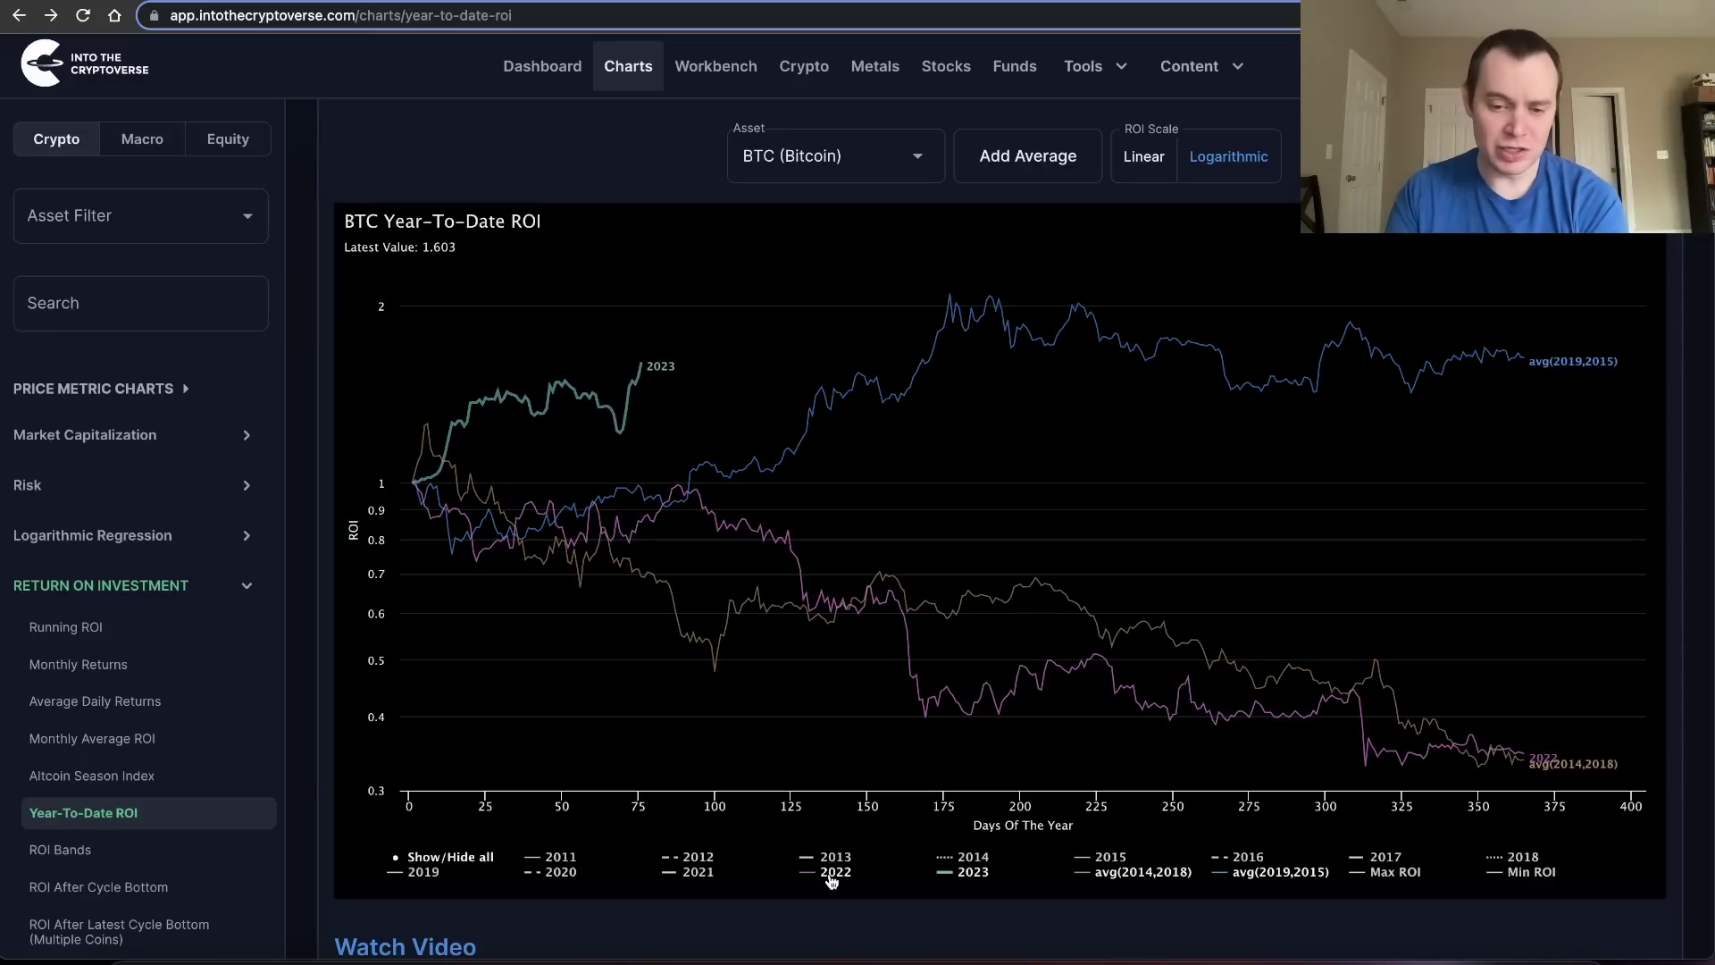
click(831, 876)
click(1128, 876)
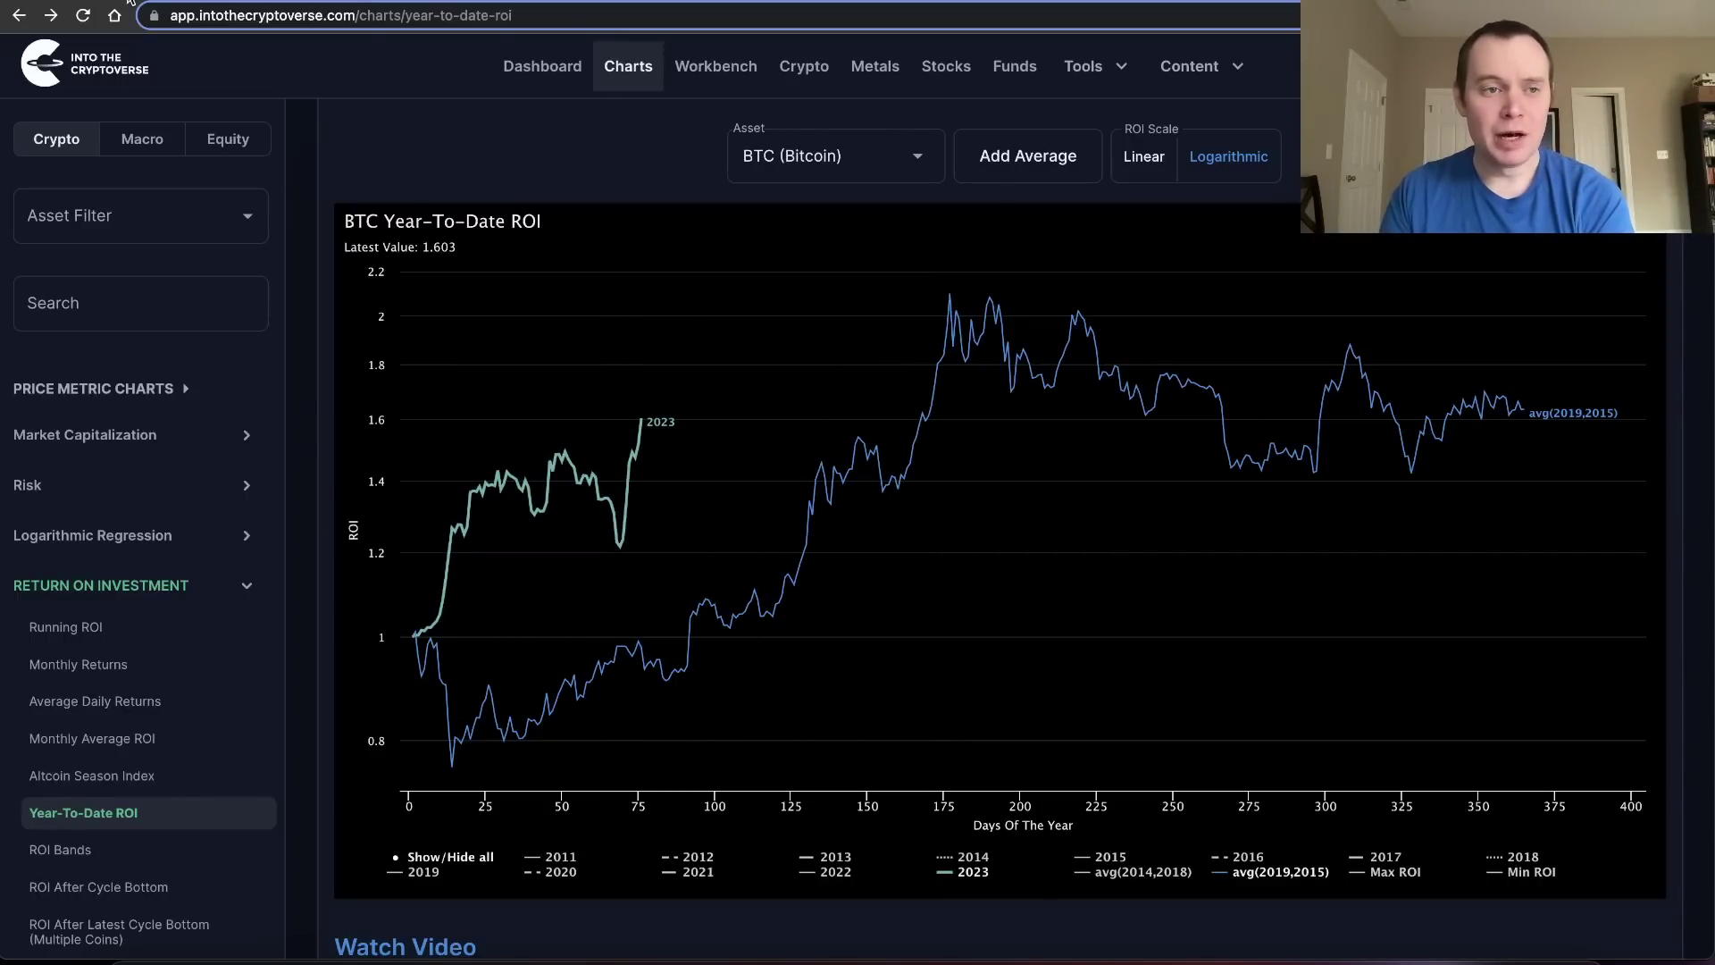
key(ctrl+Tab)
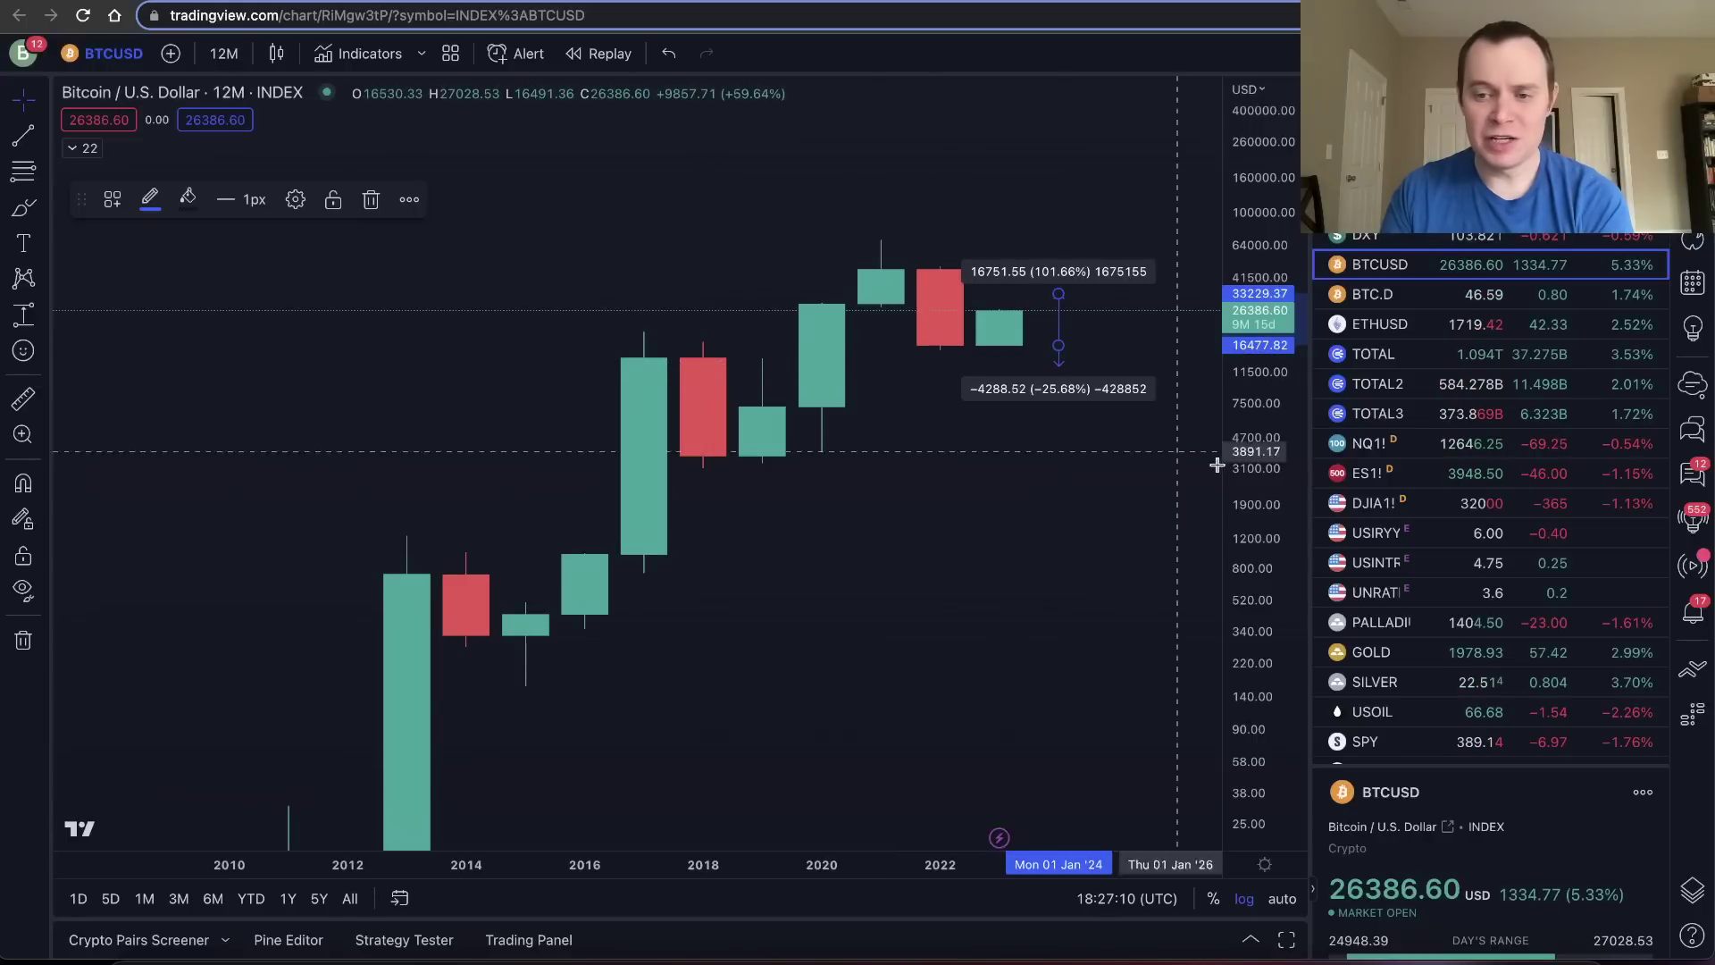
- Switch the chart to BTC.D dominance with 1-week candles
scroll(1449, 489, down, 4)
scroll(1449, 490, up, 2)
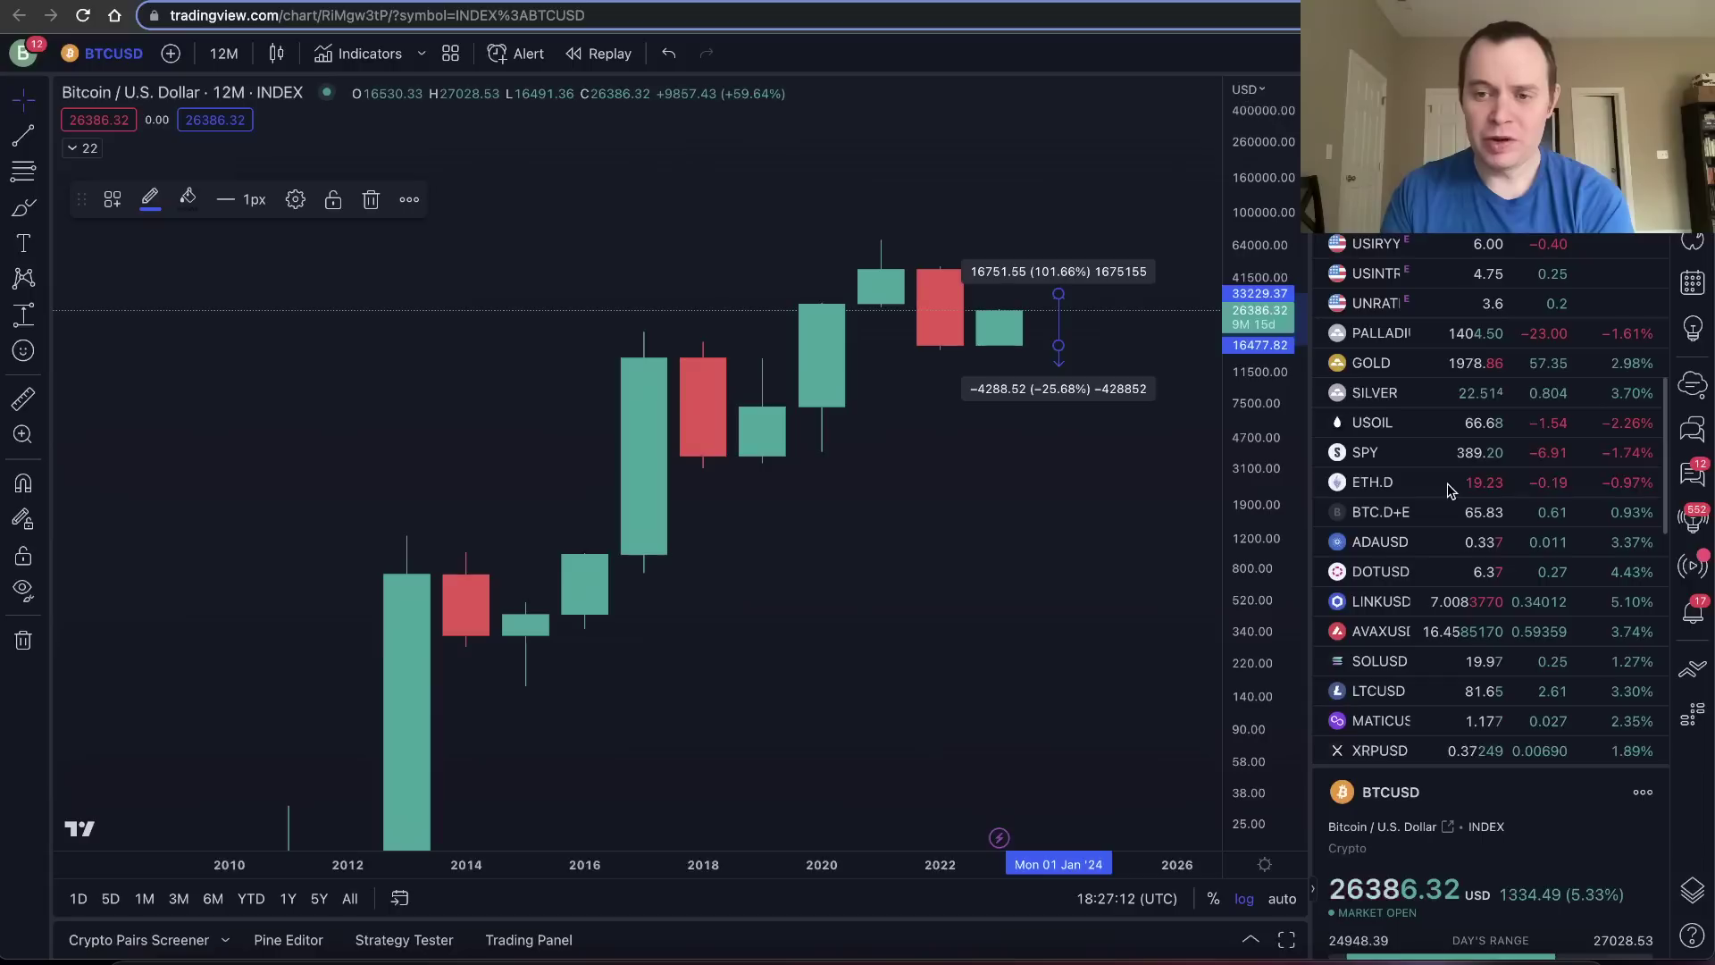
scroll(1449, 489, down, 3)
scroll(1449, 490, up, 5)
click(1430, 298)
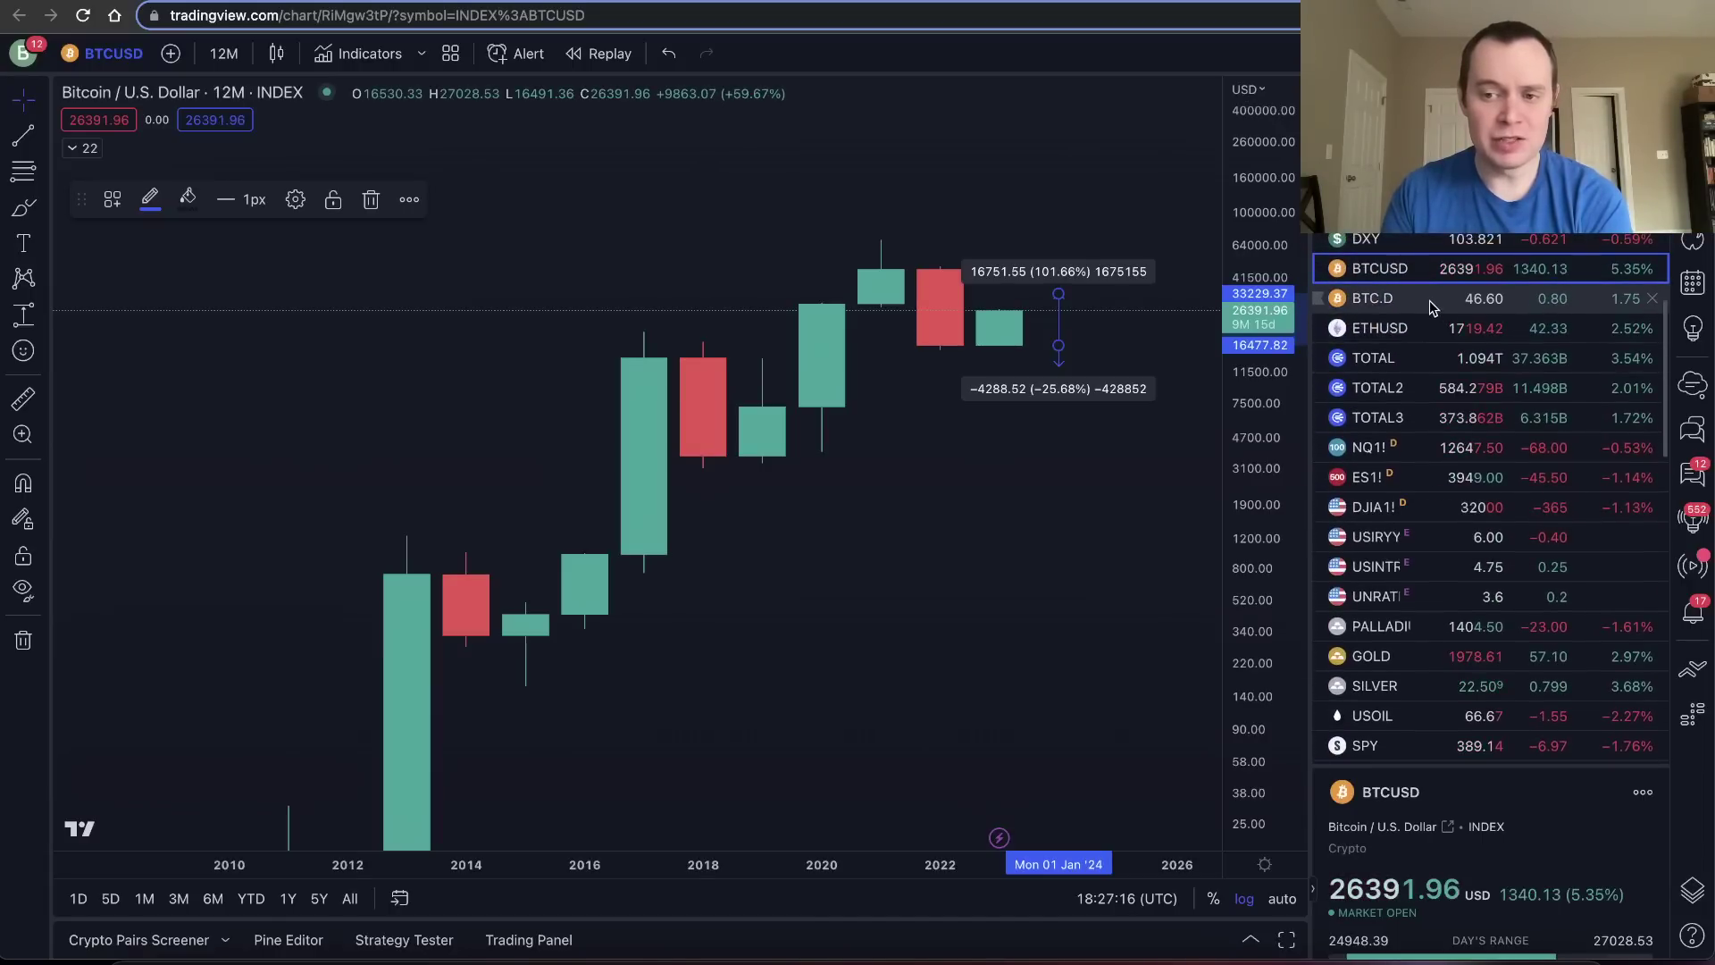
click(223, 54)
click(234, 865)
- Zoom and pan the weekly dominance chart to frame roughly 2020 through 2023
scroll(1217, 586, down, 10)
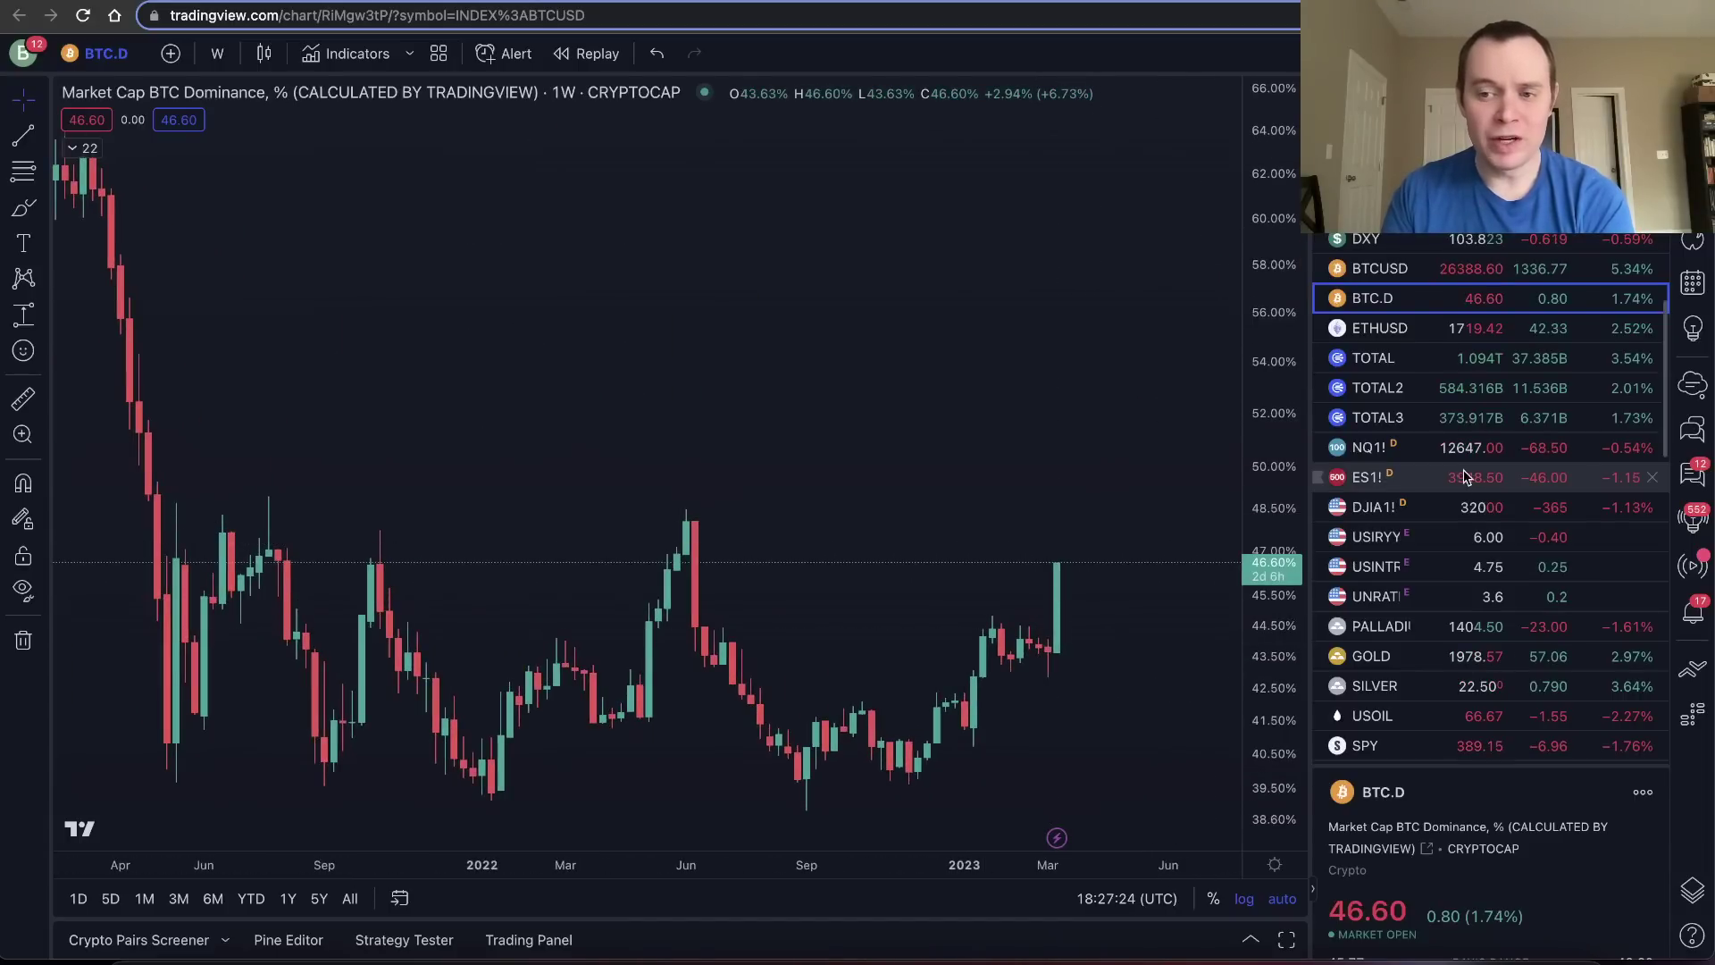
scroll(1465, 490, down, 10)
scroll(1465, 490, down, 3)
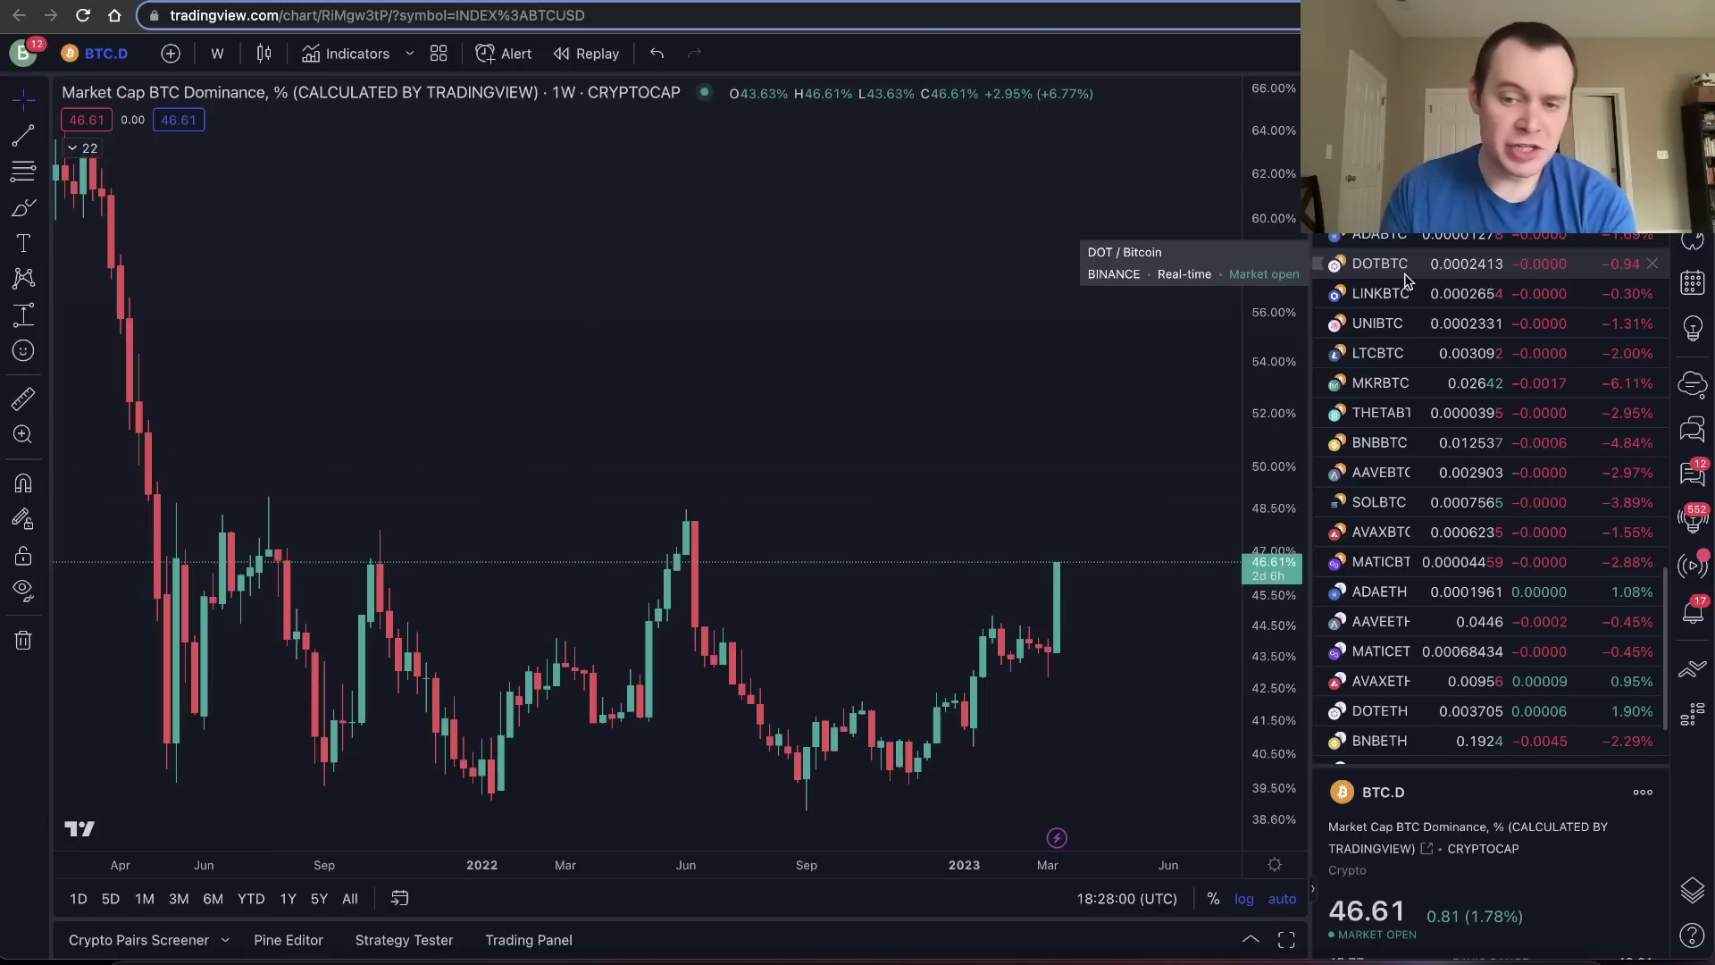
scroll(967, 451, up, 1)
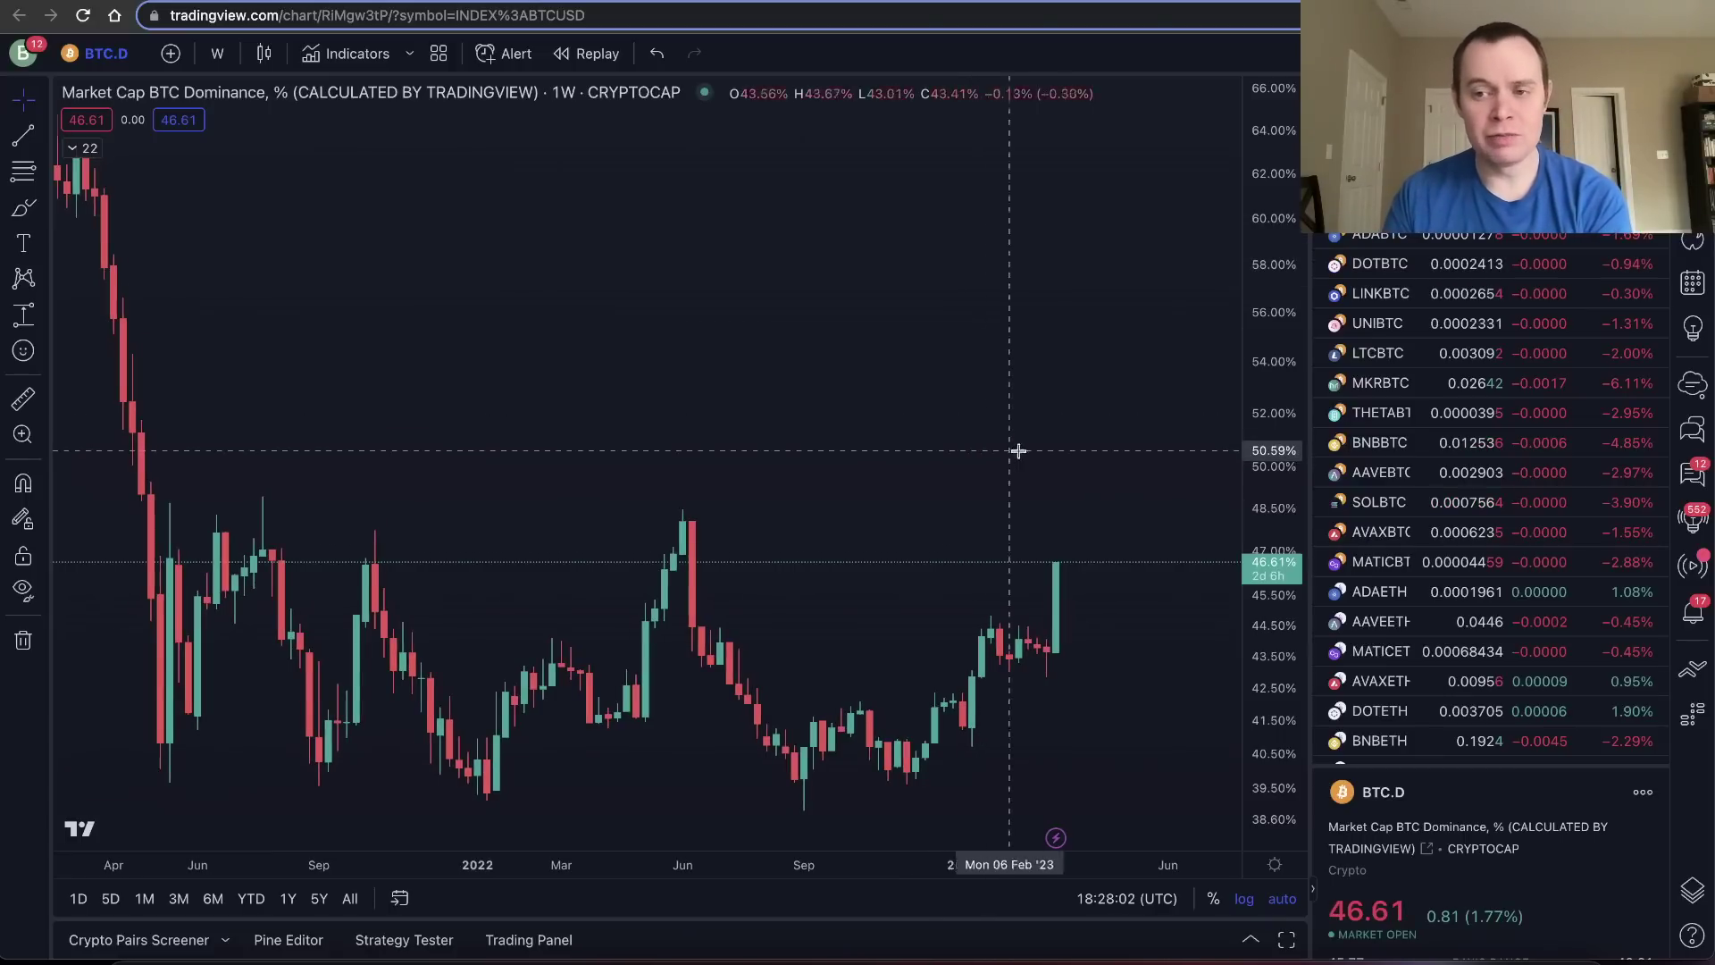
drag(1145, 439, 1122, 438)
scroll(1123, 438, down, 5)
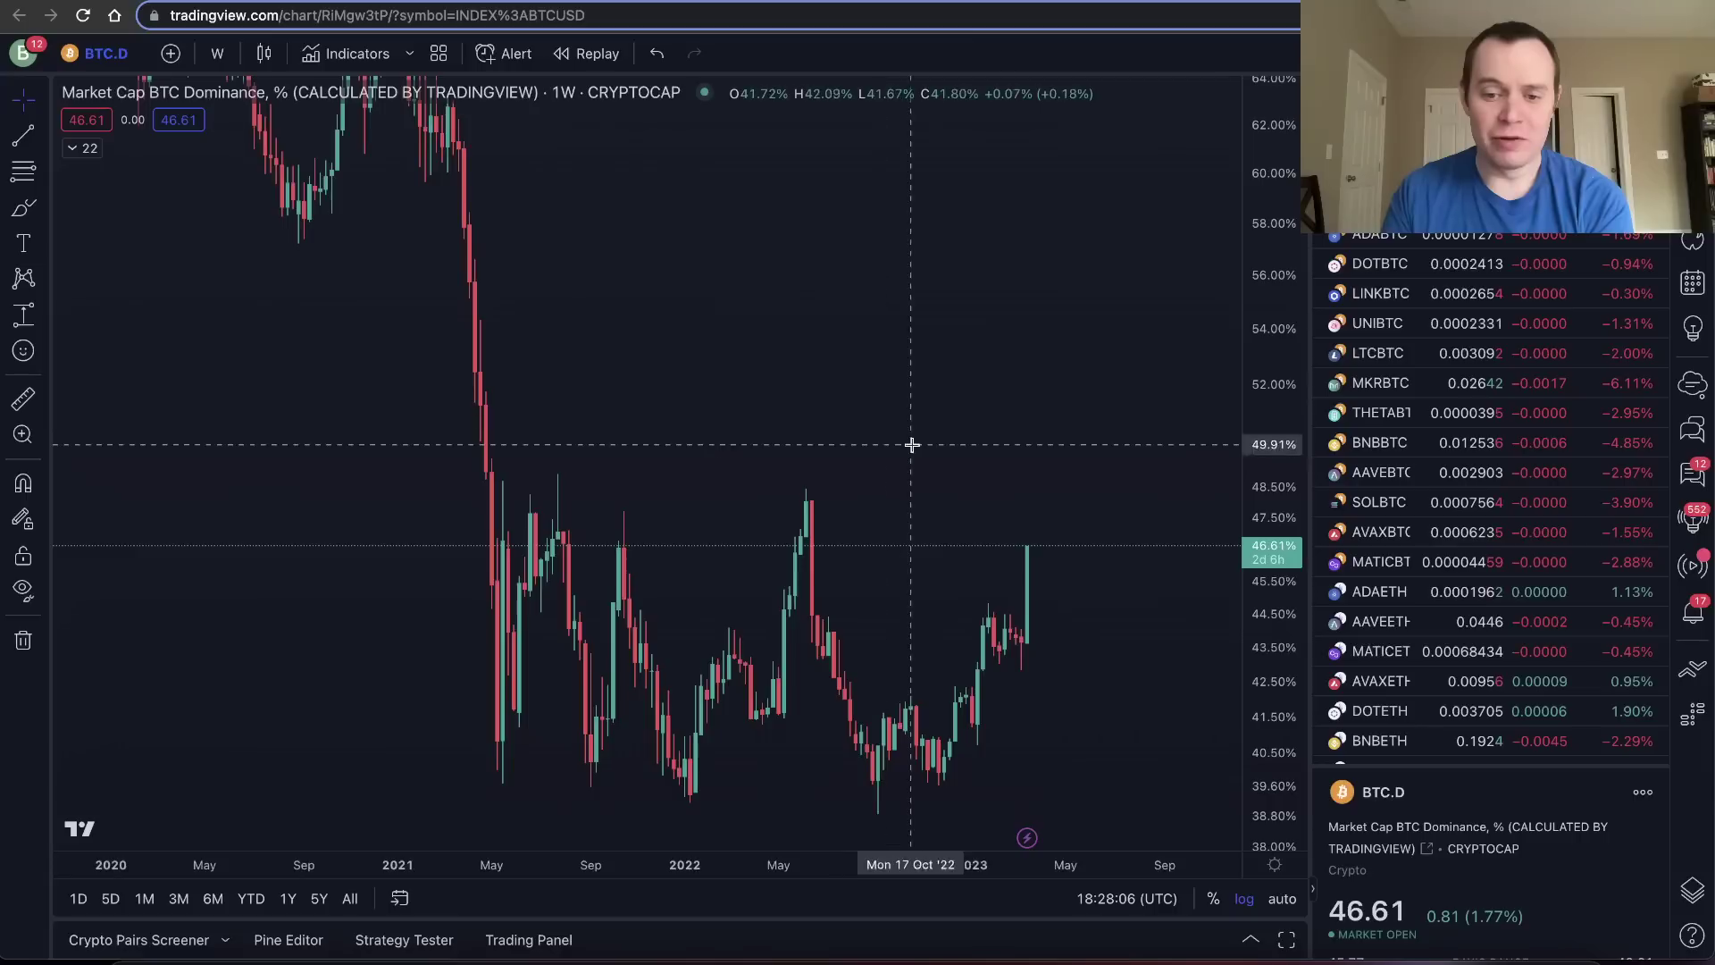
scroll(1475, 315, up, 10)
scroll(1474, 314, up, 3)
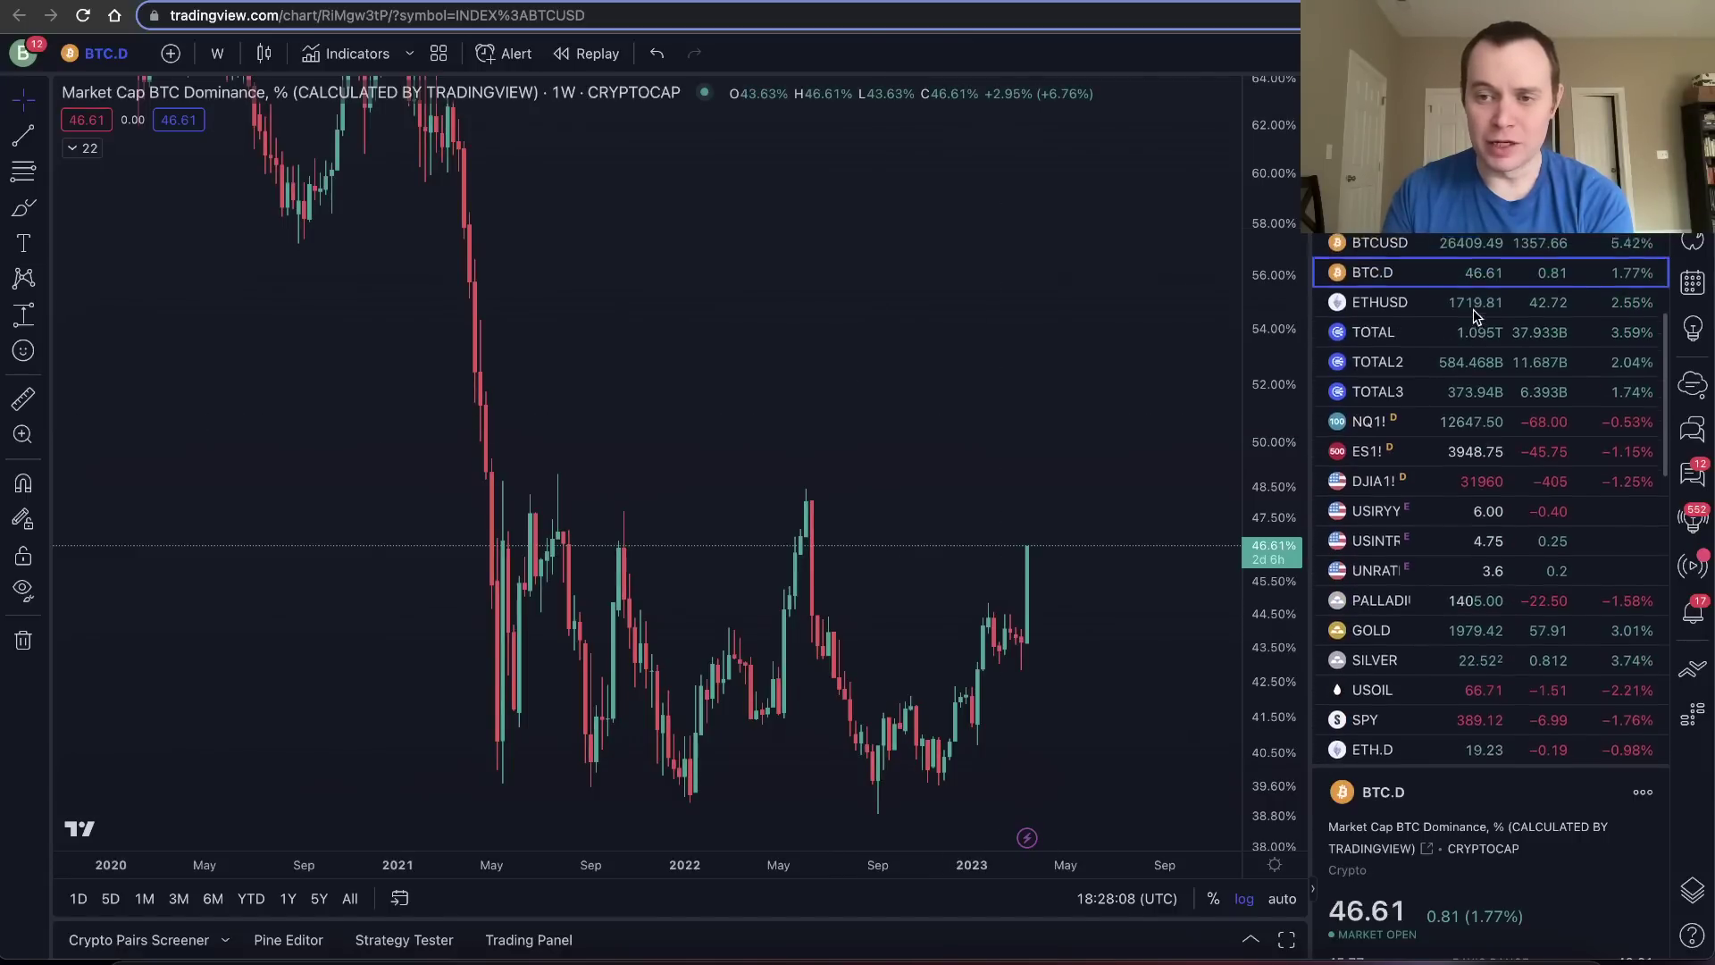
- Review the weekly BTCUSD chart around recent candles, then switch to the TOTAL market cap chart
click(1440, 256)
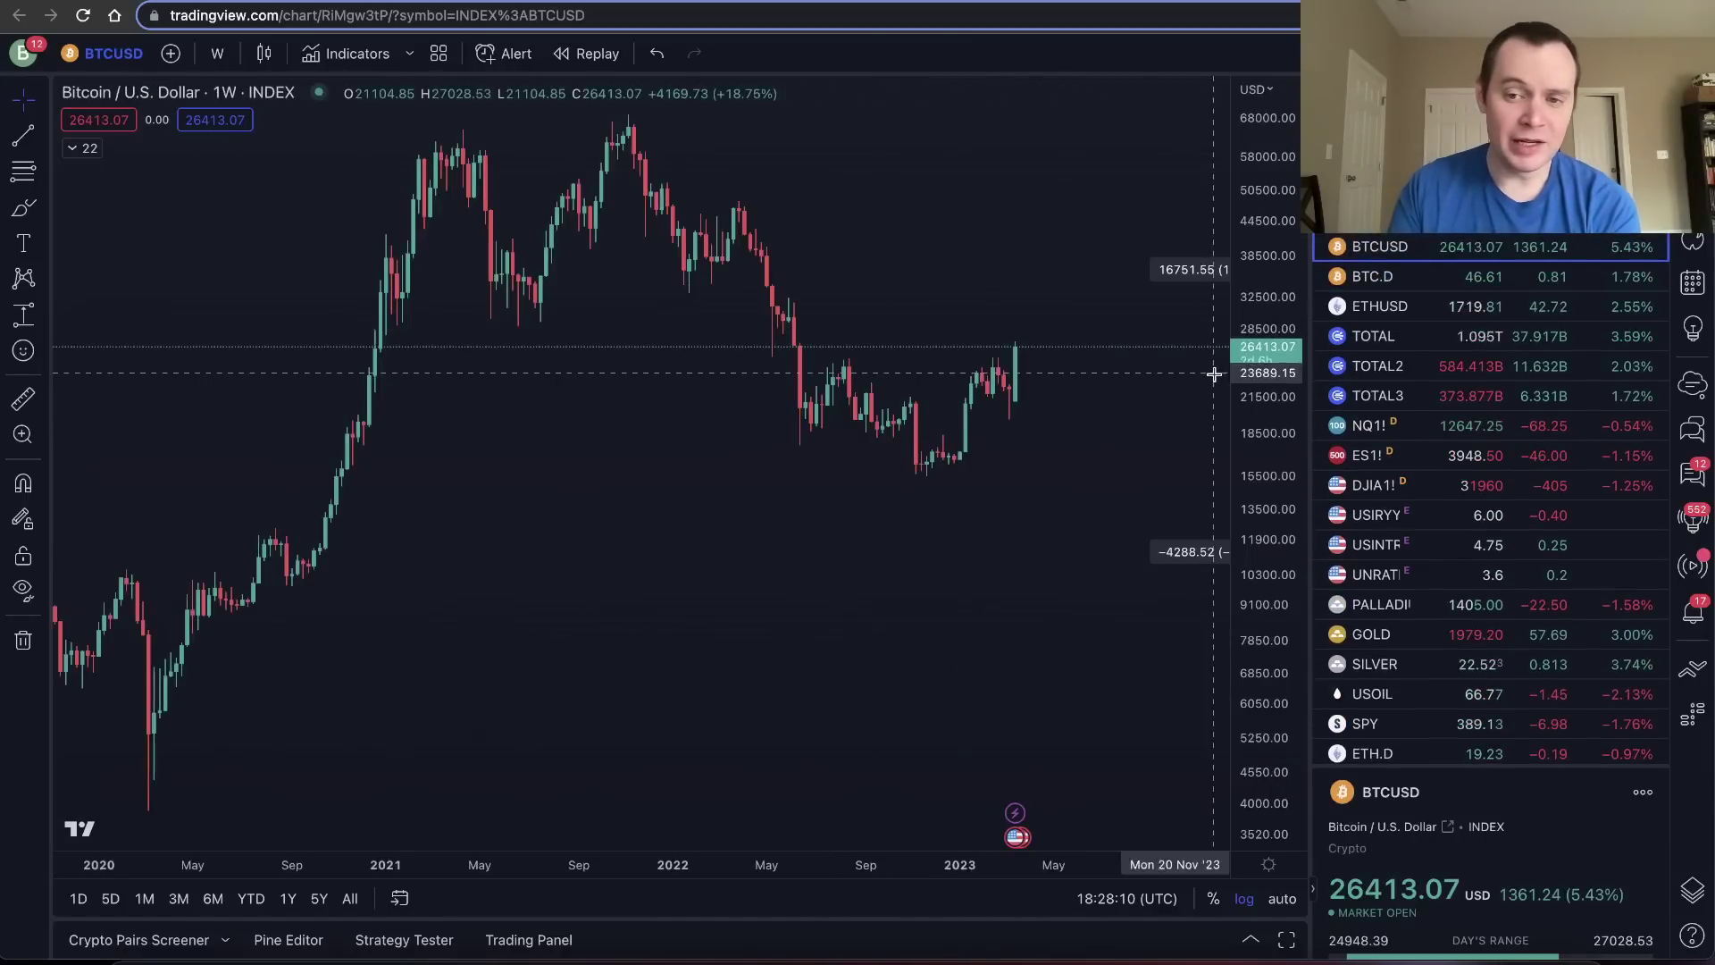
drag(1049, 463, 880, 451)
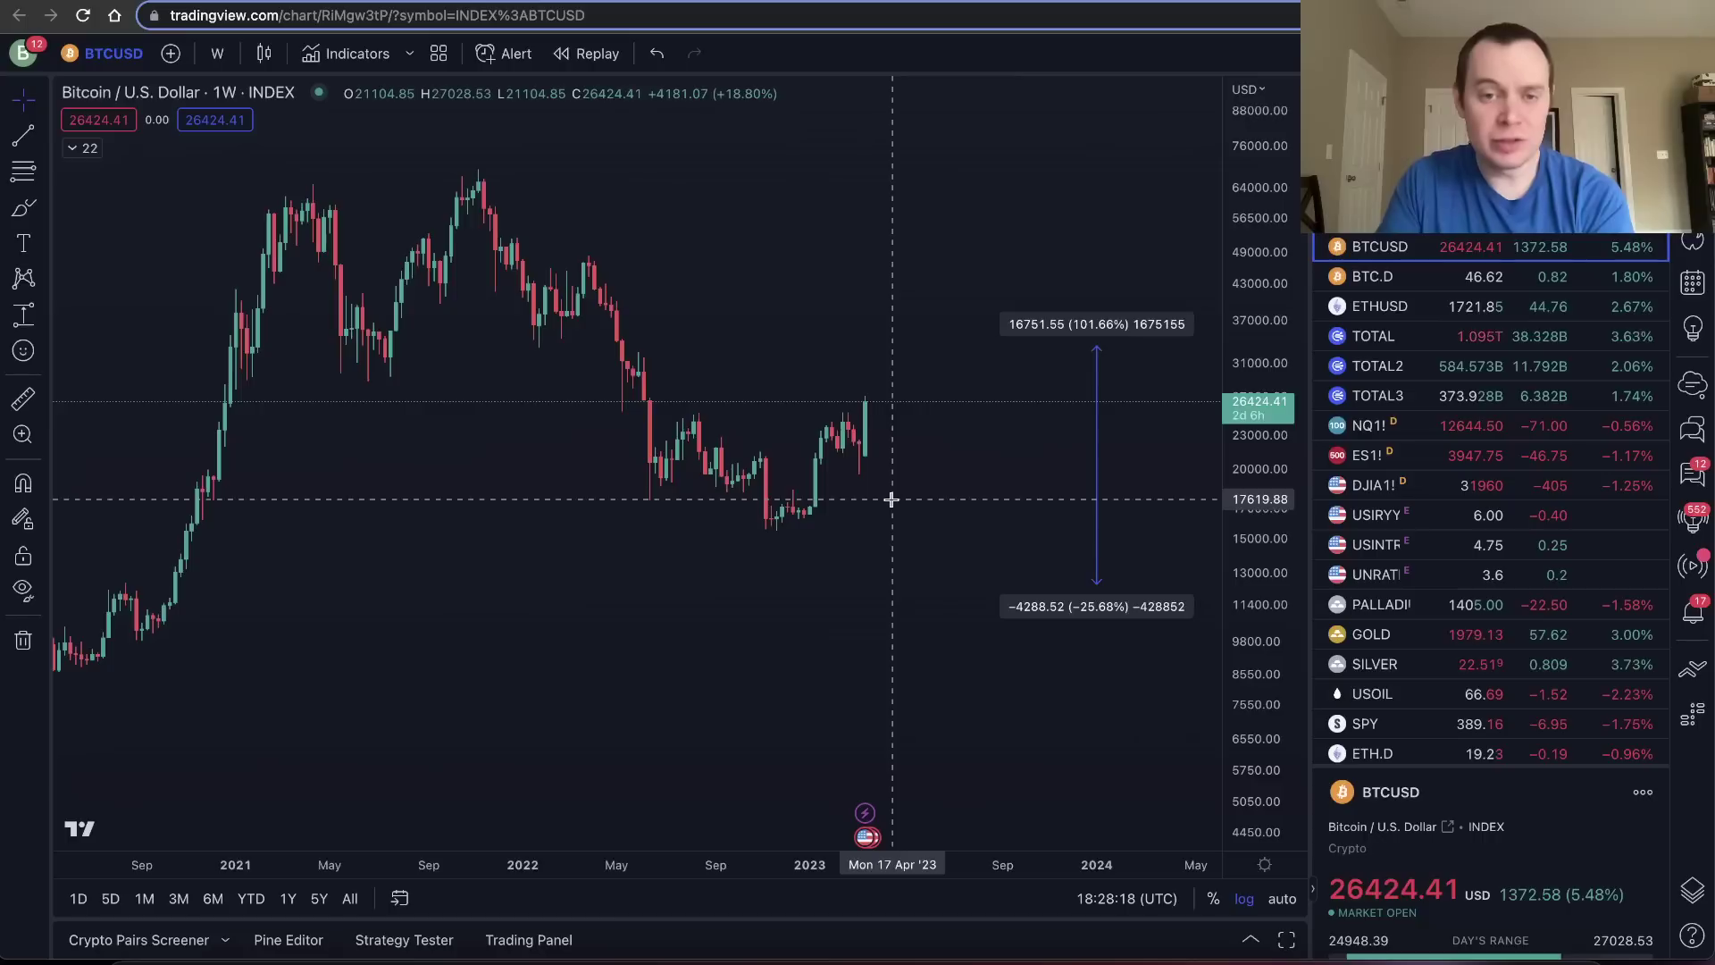
mouse_move(896, 566)
mouse_down()
mouse_move(934, 575)
mouse_move(899, 637)
mouse_up()
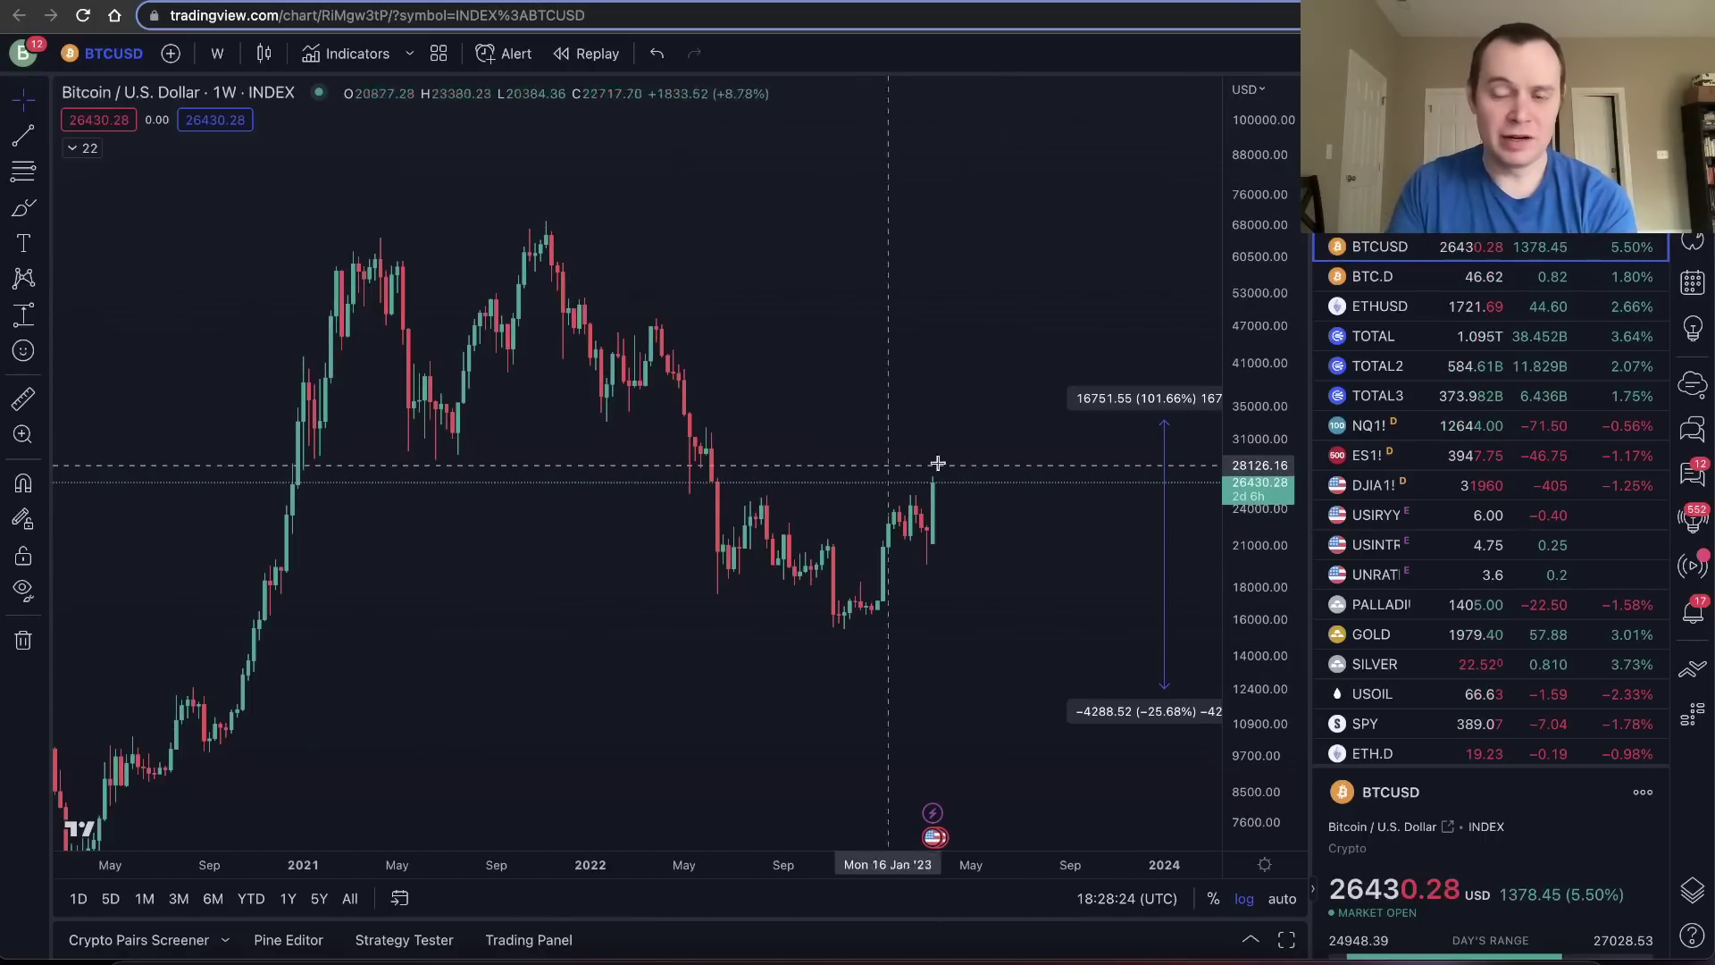
scroll(1579, 496, down, 10)
scroll(1563, 500, up, 1)
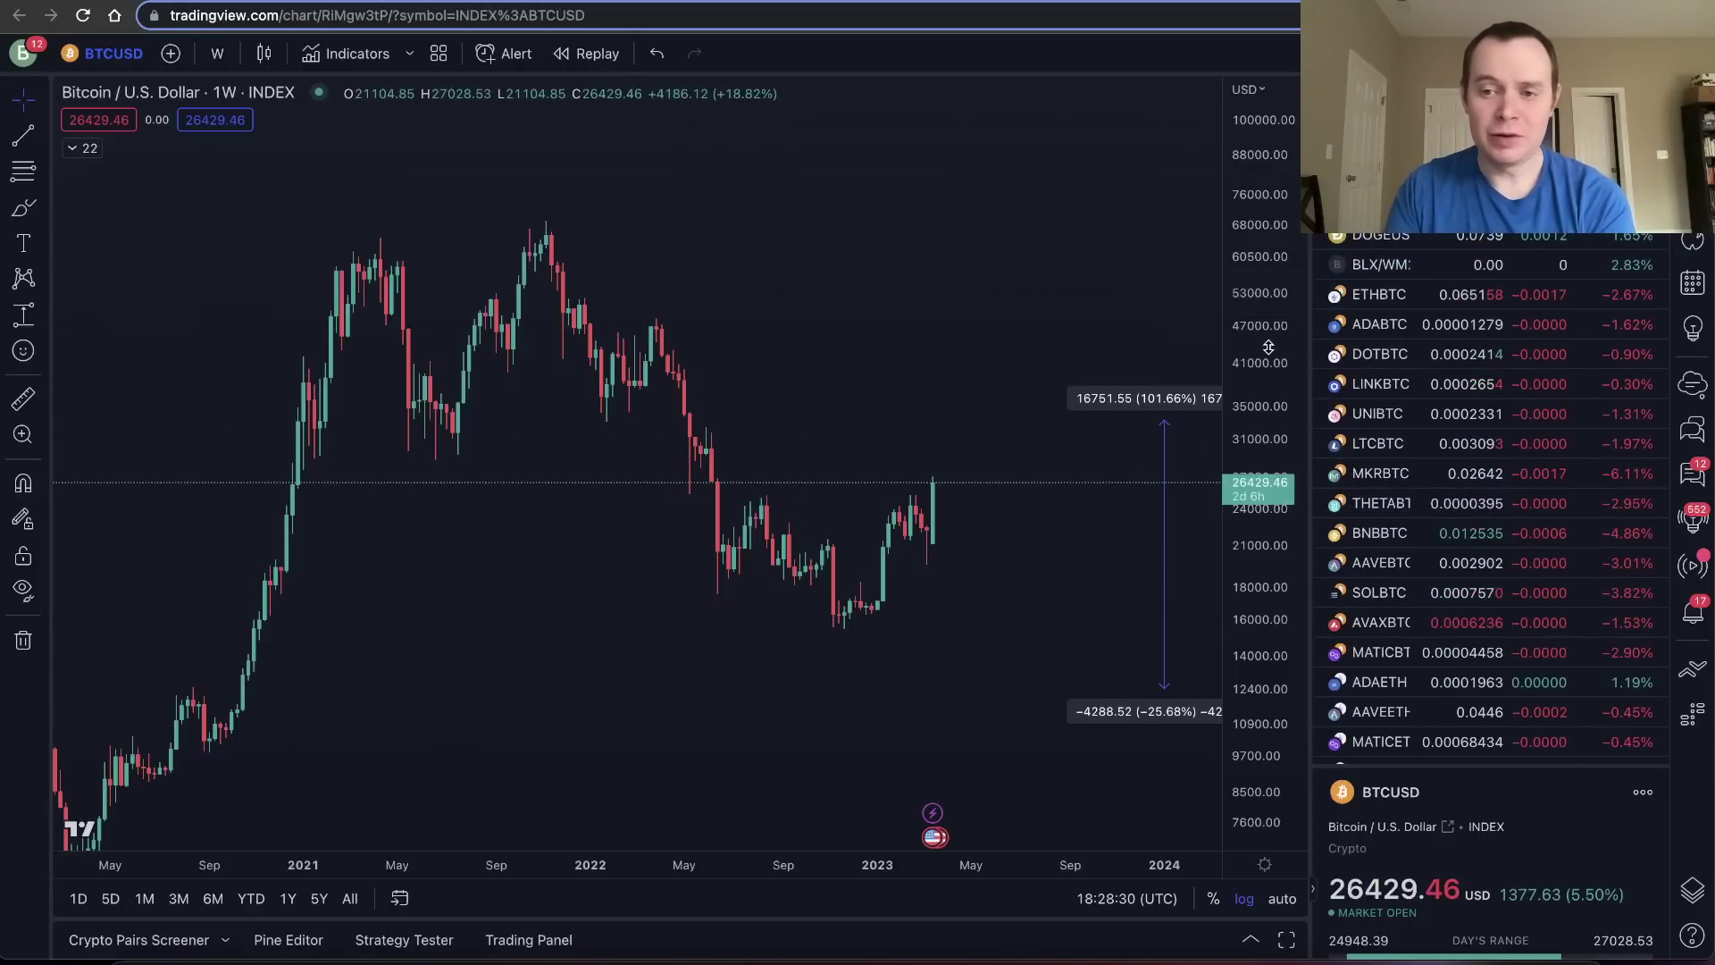
scroll(1510, 415, up, 5)
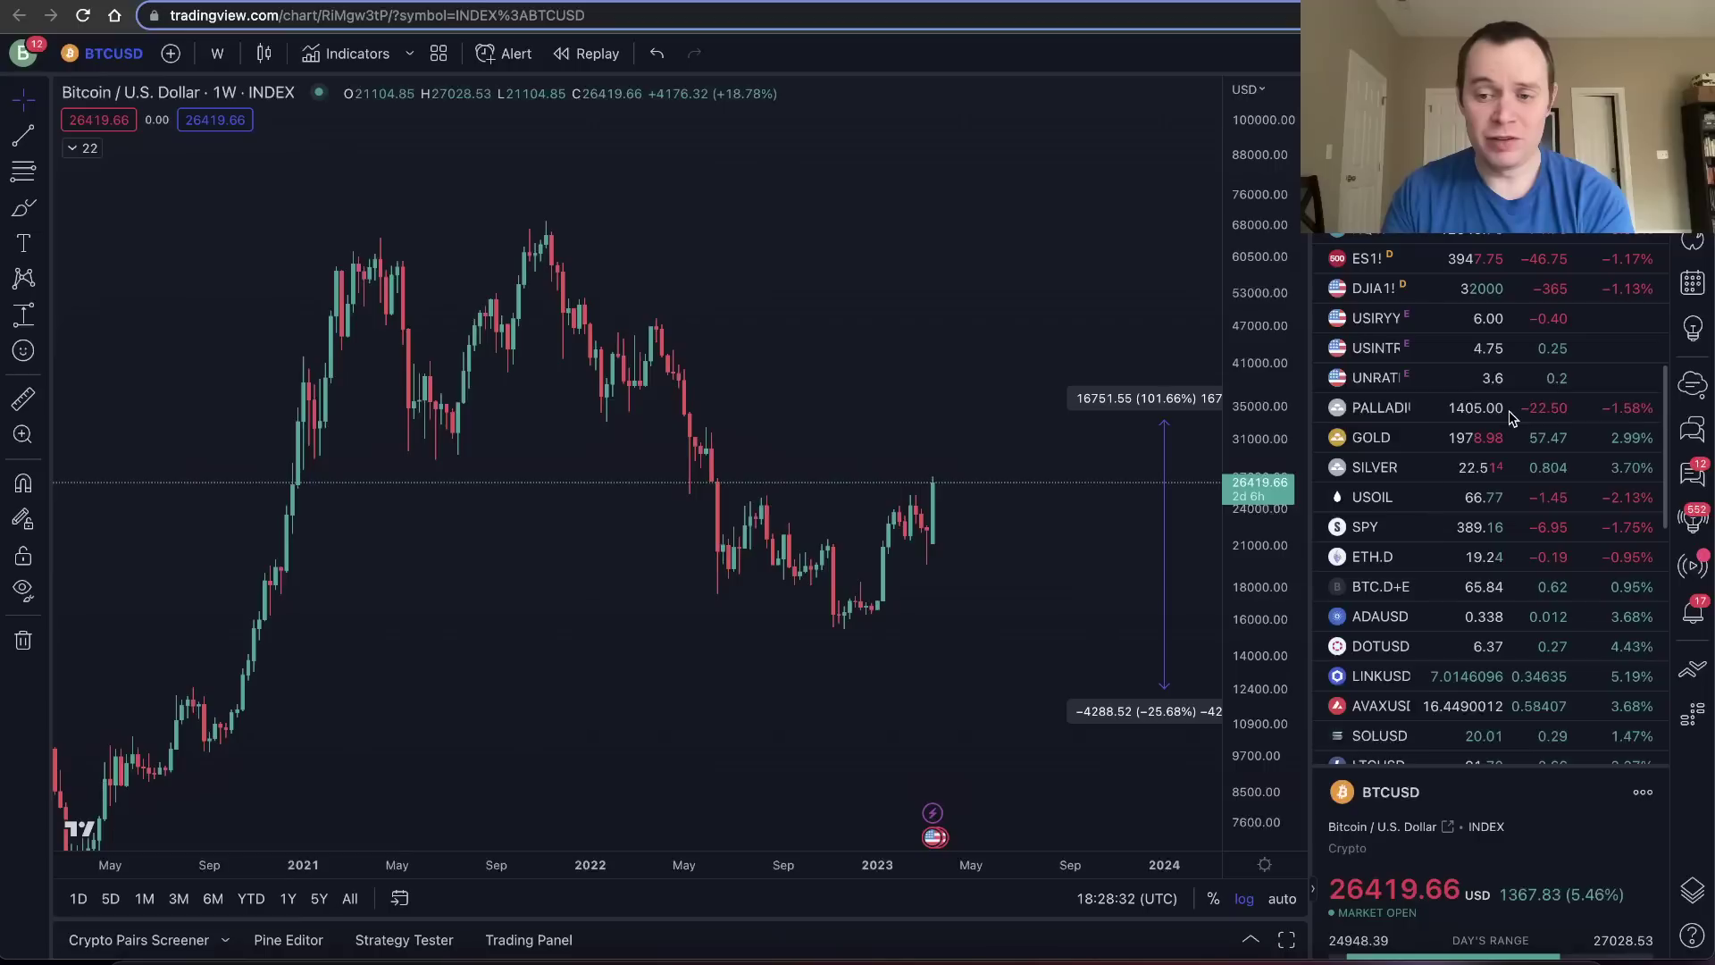
scroll(1510, 415, up, 8)
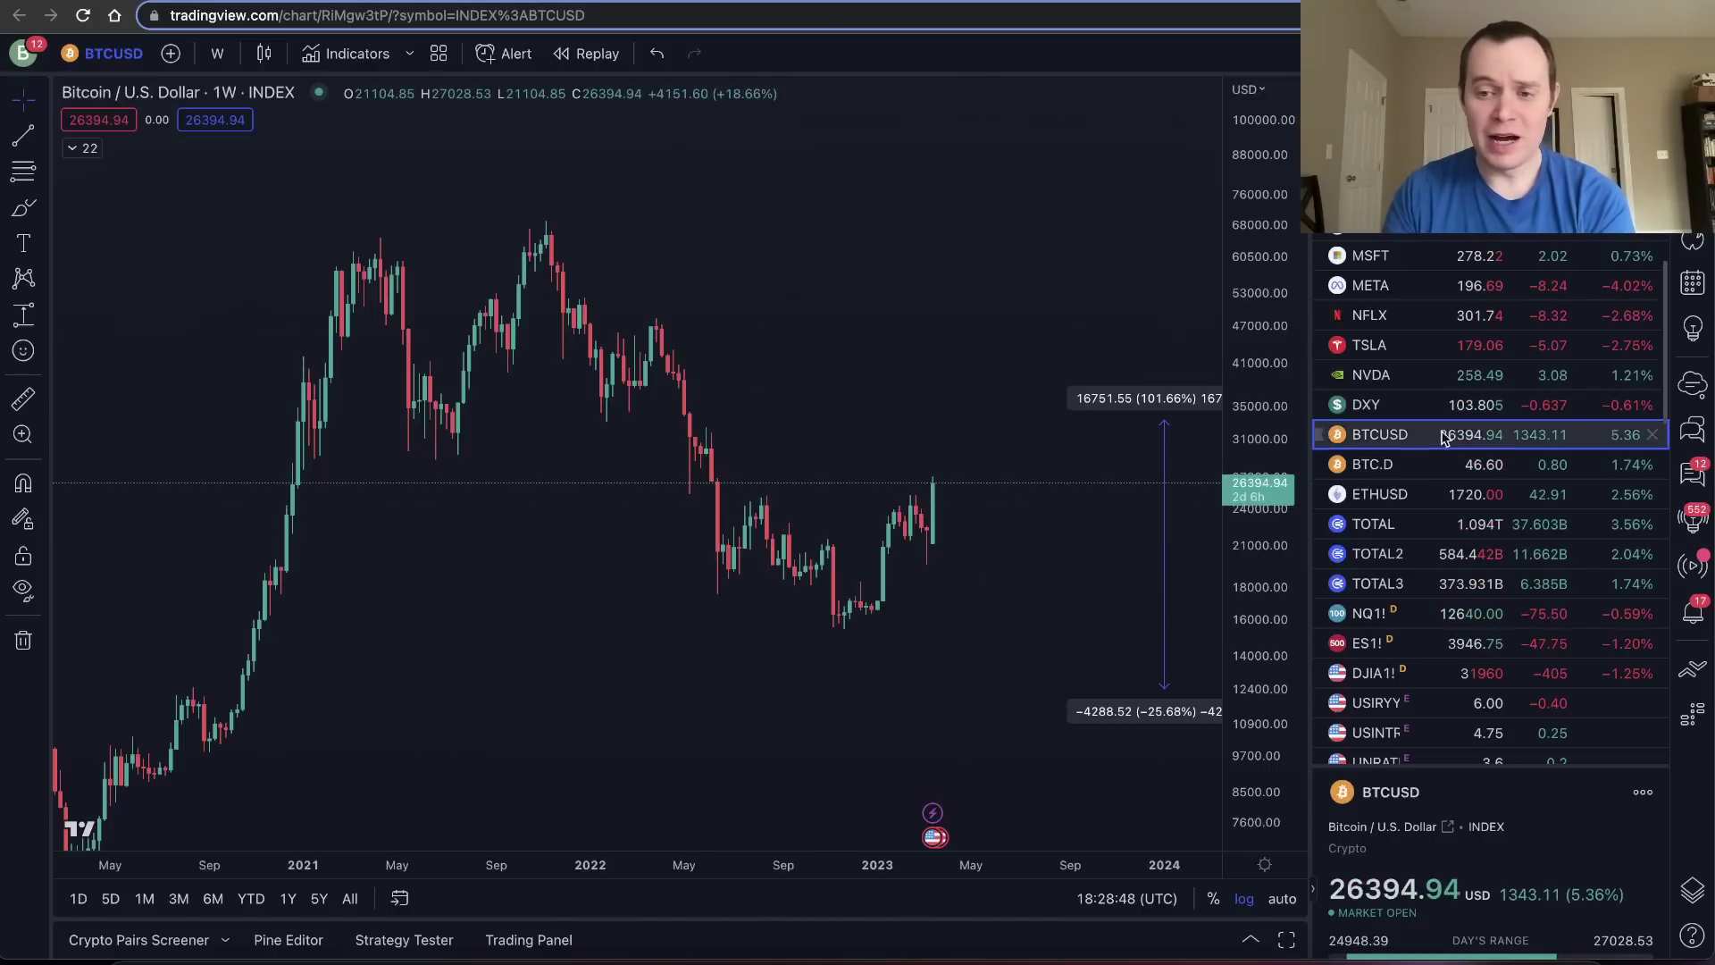
click(1359, 523)
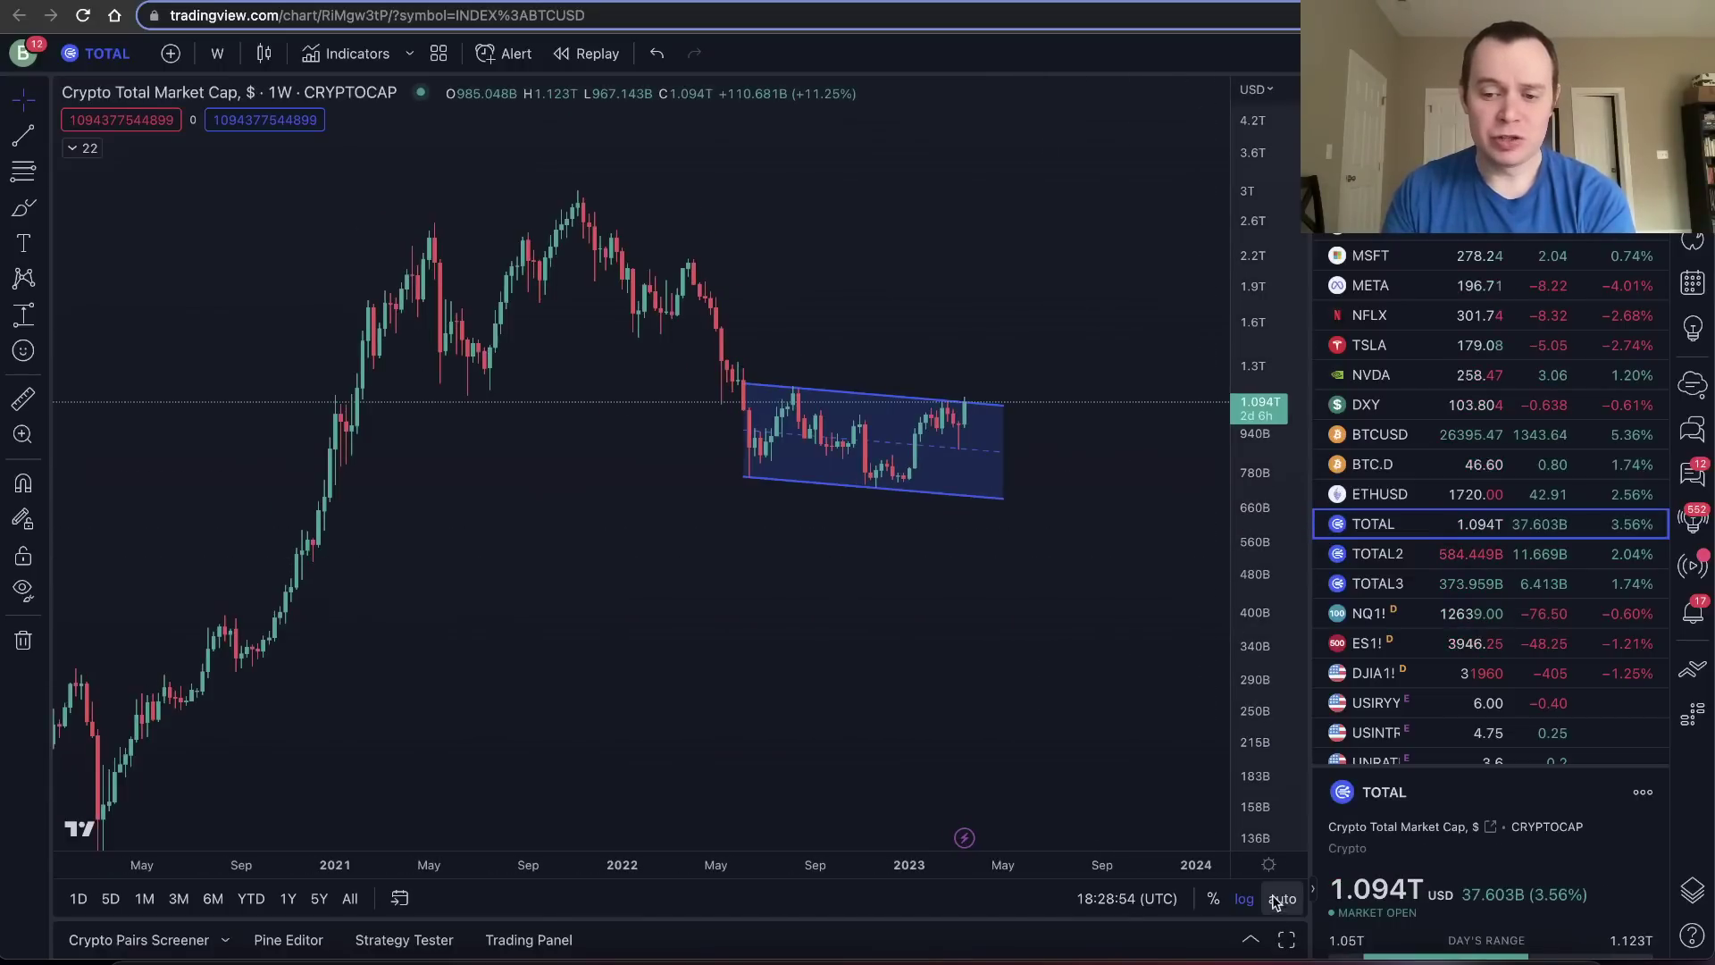
- Set the TOTAL chart to a linear scale, reframe it, and return to the ROI tab
click(1244, 898)
drag(868, 775, 957, 479)
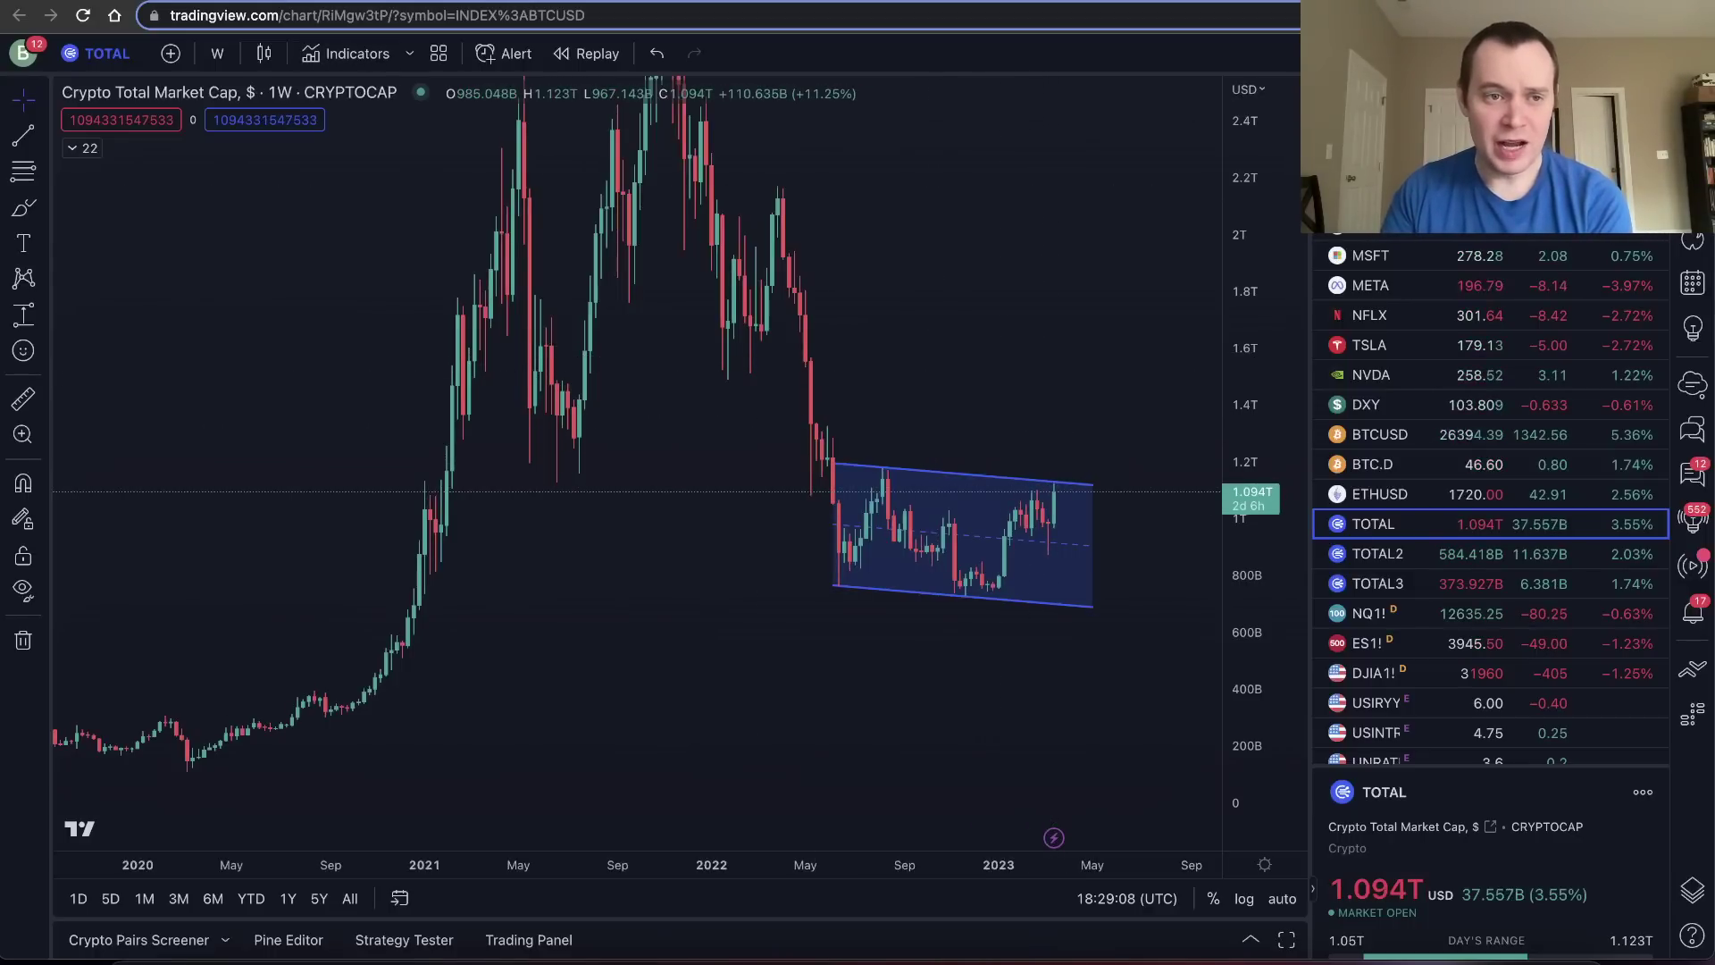
key(ctrl+Tab)
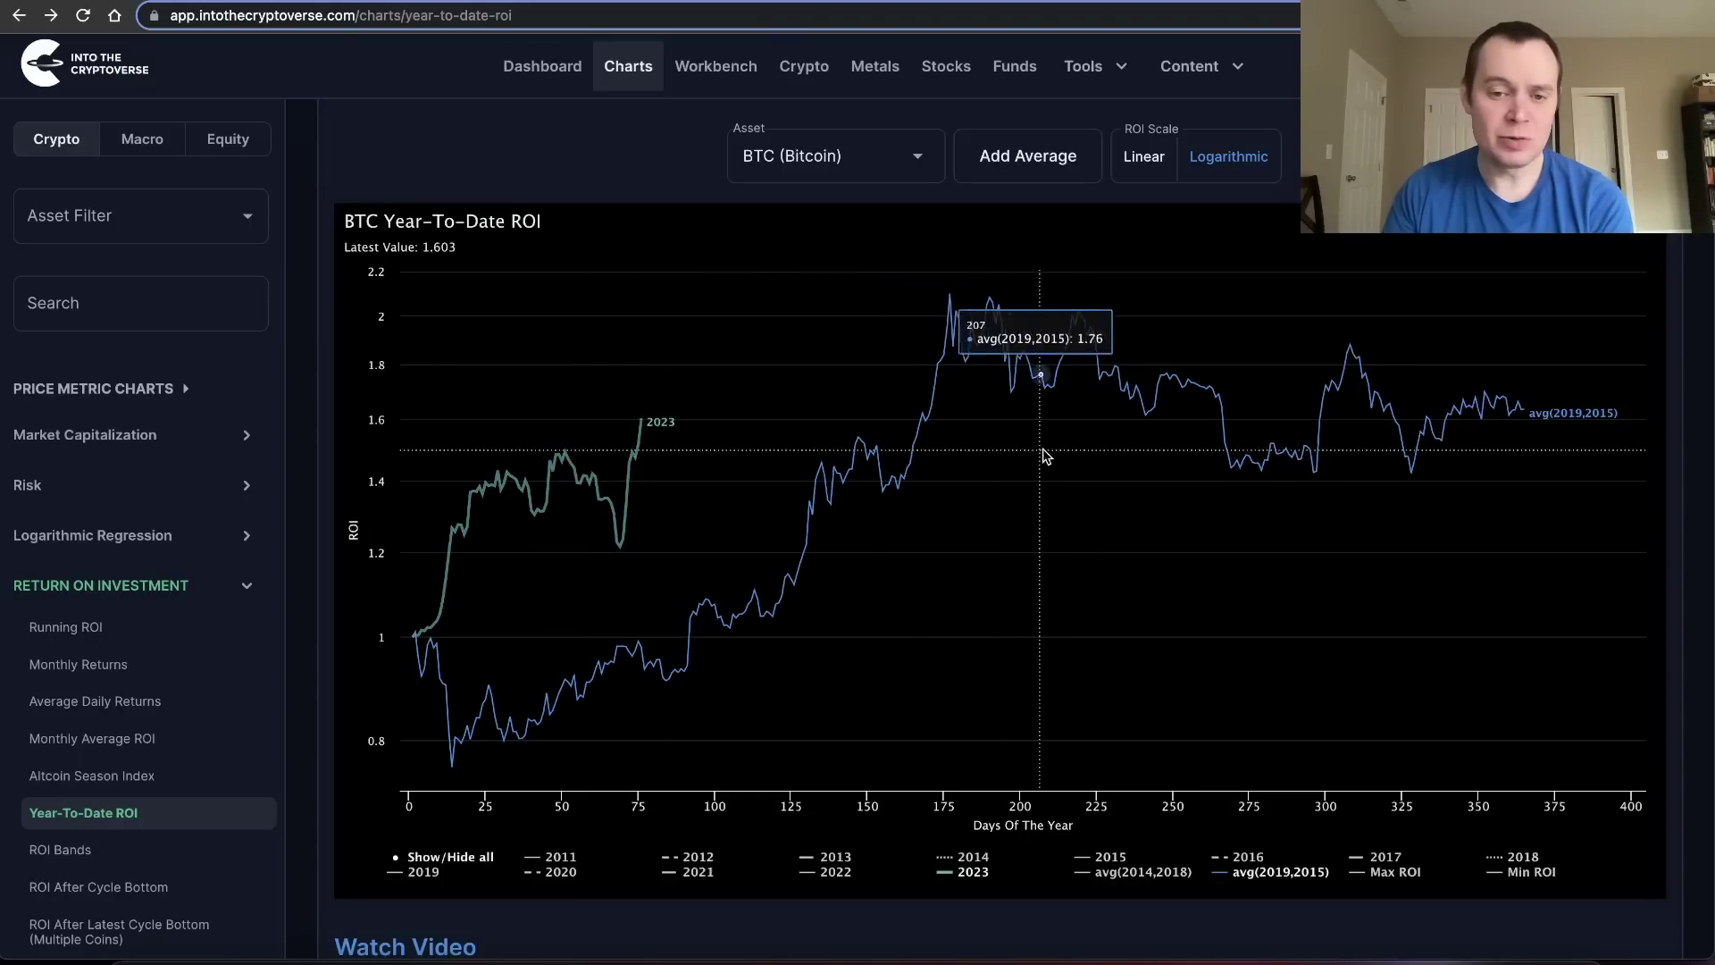